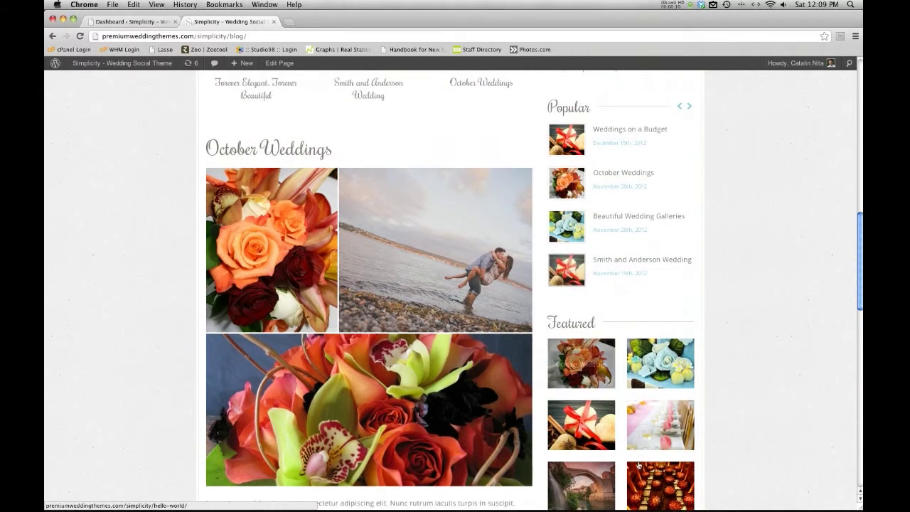
# Go to the WordPress dashboard's Widgets page and expand the Blog Sidebar area to show its widgets.
pyautogui.scroll(2, 625, 431)
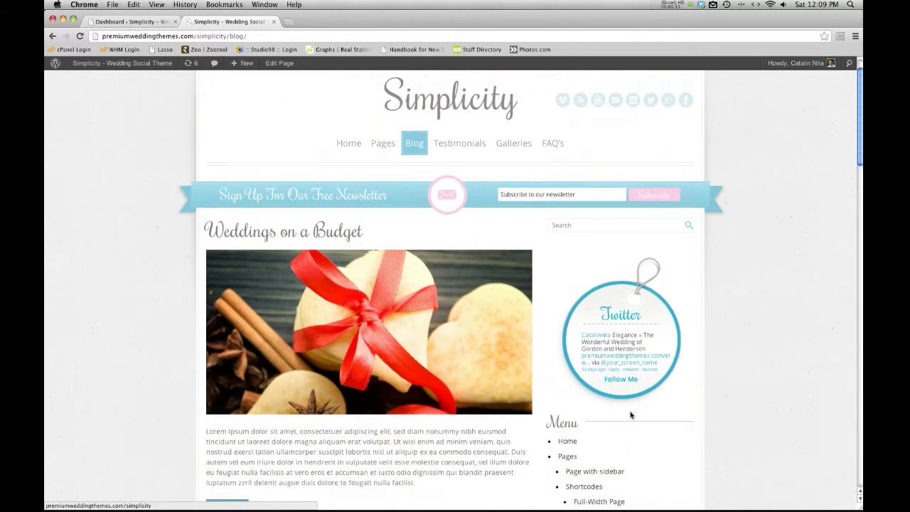
pyautogui.click(126, 21)
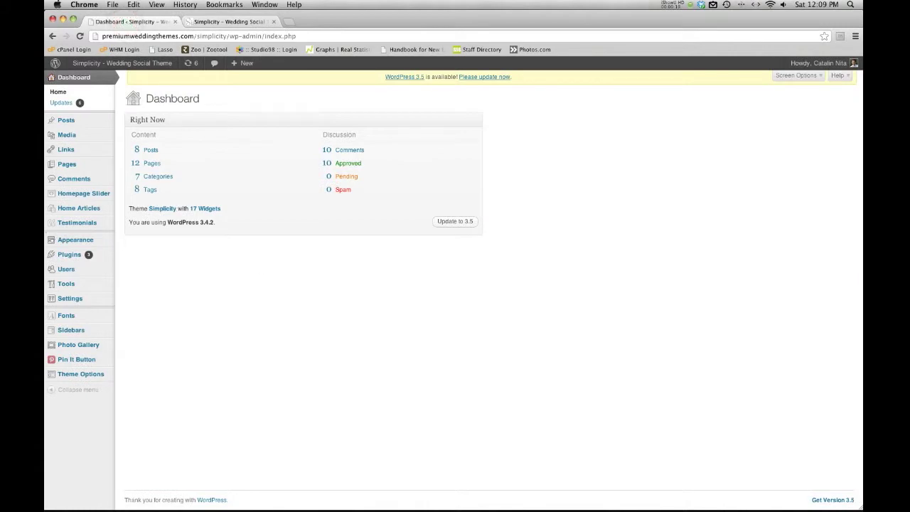
pyautogui.moveTo(84, 241)
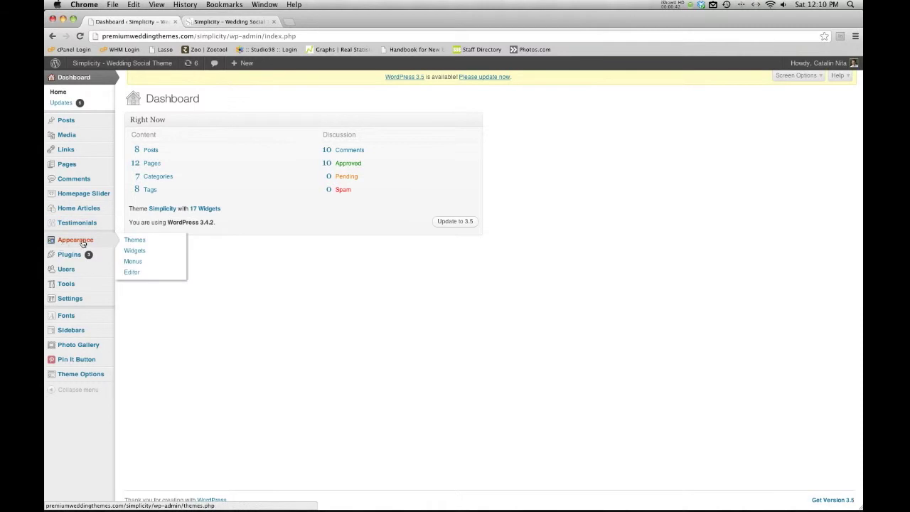
pyautogui.click(136, 251)
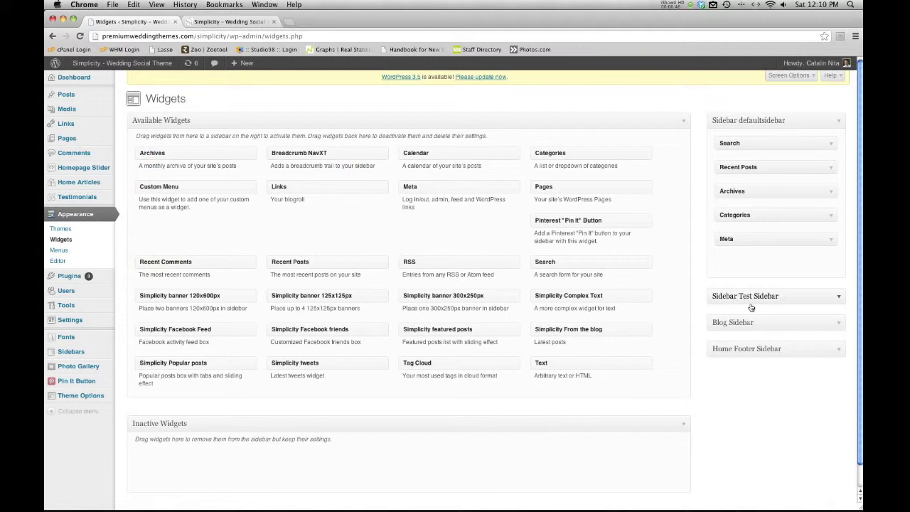
pyautogui.click(838, 325)
pyautogui.scroll(-2, 837, 324)
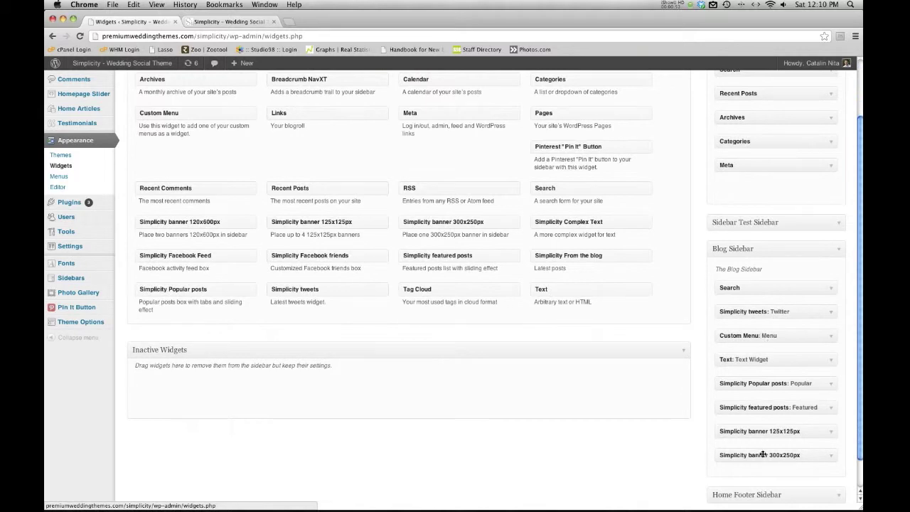
# Compare the widgets assigned to the Blog Sidebar with the sidebar sections displayed on the live blog page.
pyautogui.click(229, 21)
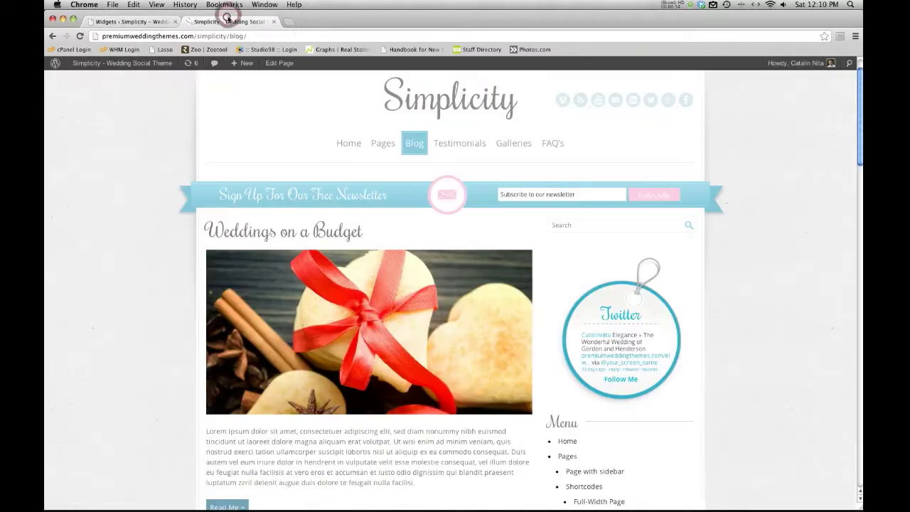
pyautogui.scroll(-5, 370, 327)
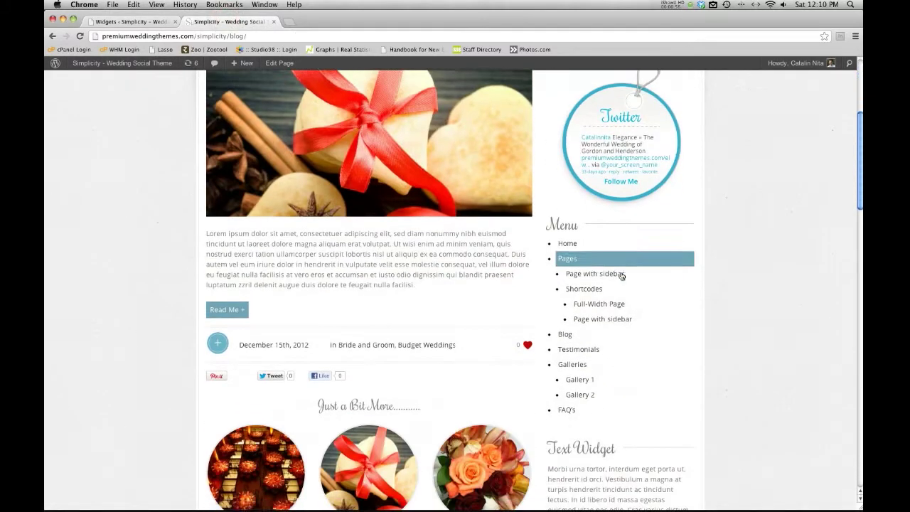
pyautogui.click(117, 21)
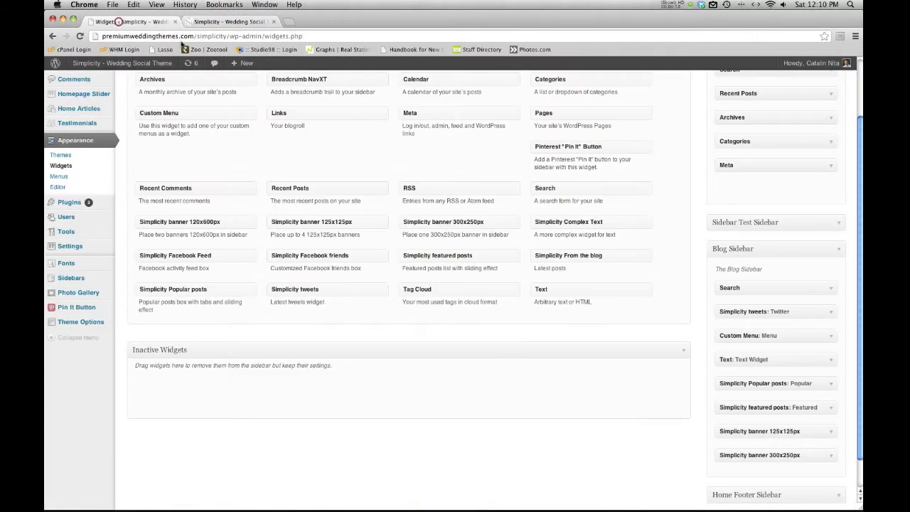
pyautogui.scroll(-1, 790, 331)
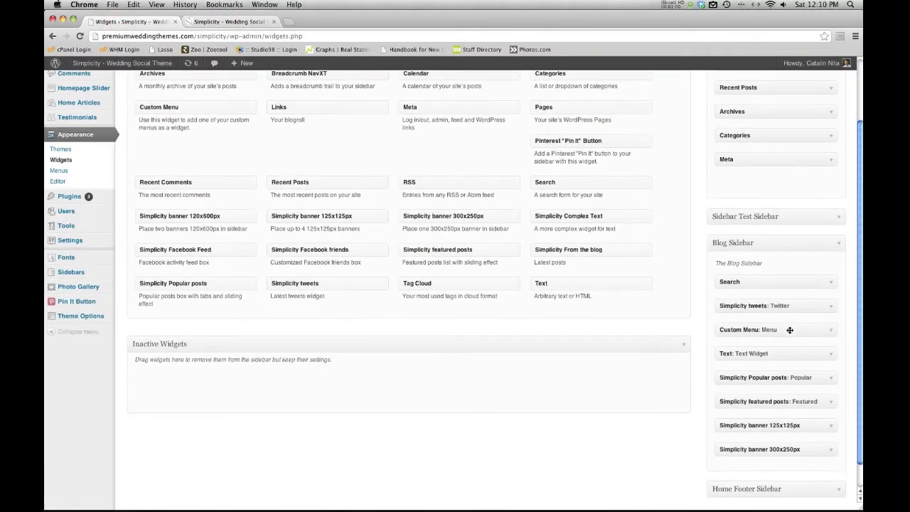
pyautogui.scroll(-1, 740, 304)
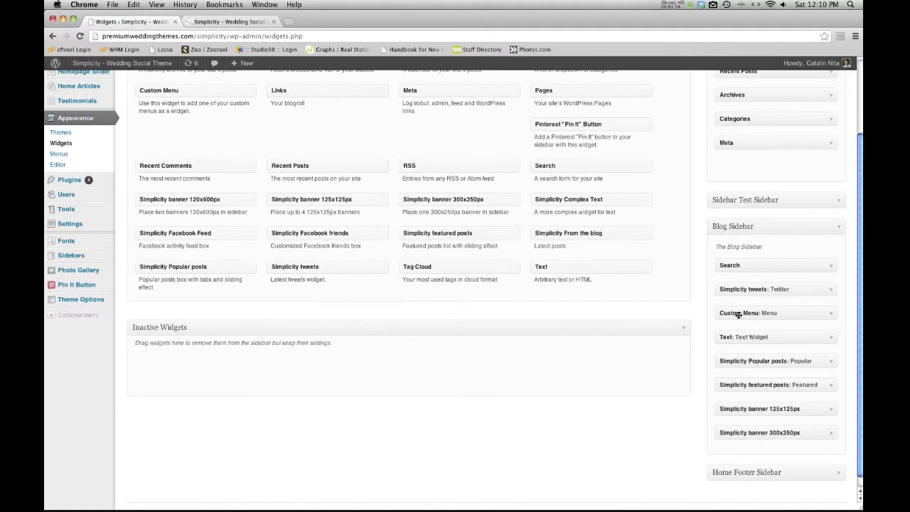
pyautogui.click(205, 22)
pyautogui.scroll(-4, 594, 273)
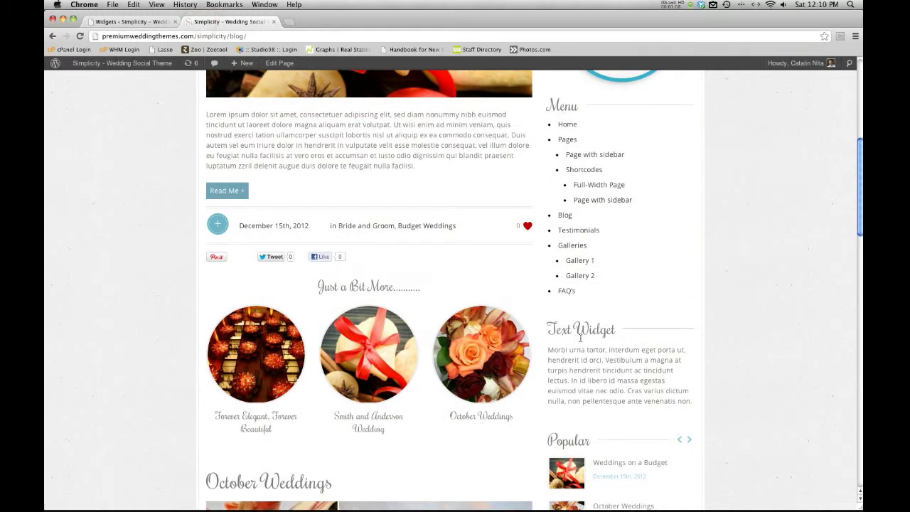
# Move the Text widget above the Custom Menu widget in the Blog Sidebar and check the order on the reloaded blog page.
pyautogui.click(104, 22)
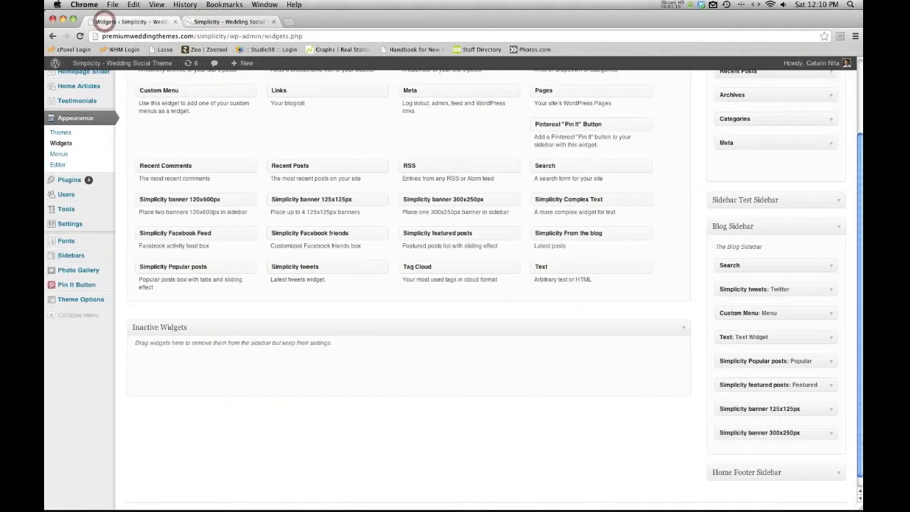
pyautogui.moveTo(740, 337); pyautogui.dragTo(740, 319)
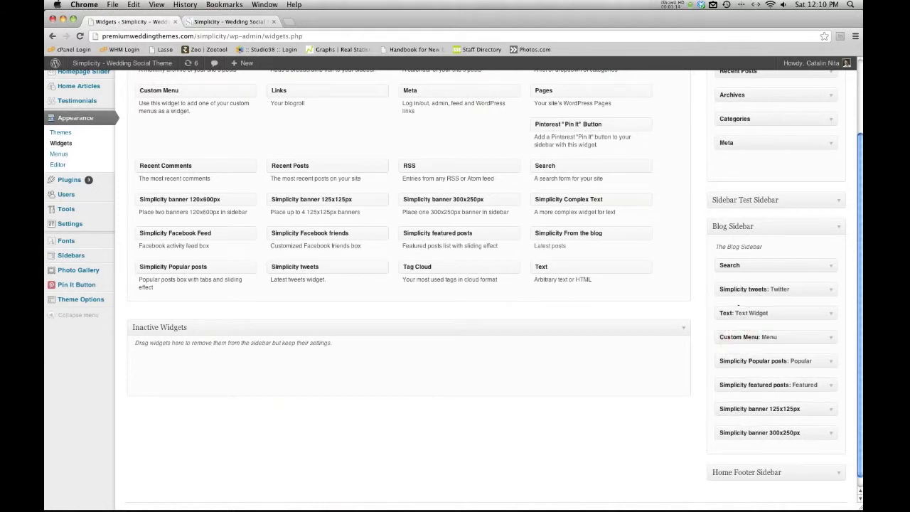
pyautogui.click(194, 21)
pyautogui.click(79, 36)
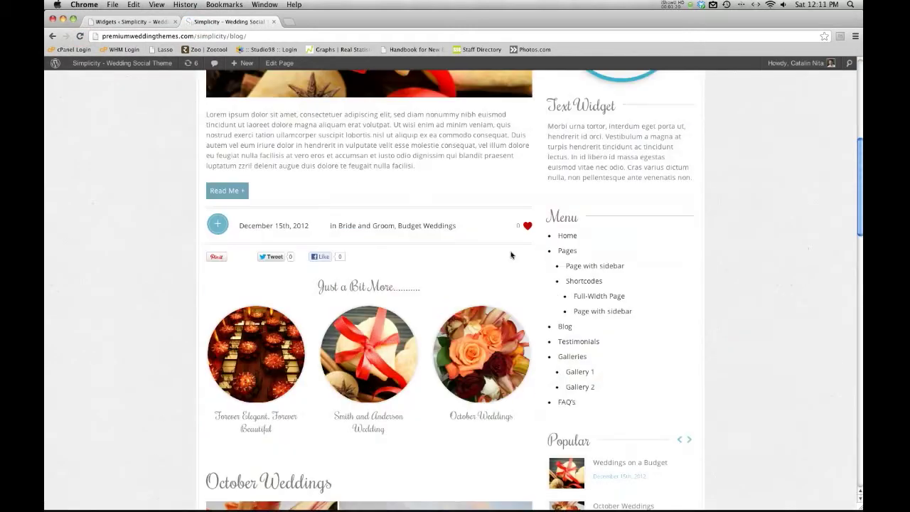
pyautogui.scroll(-2, 567, 261)
pyautogui.scroll(5, 568, 261)
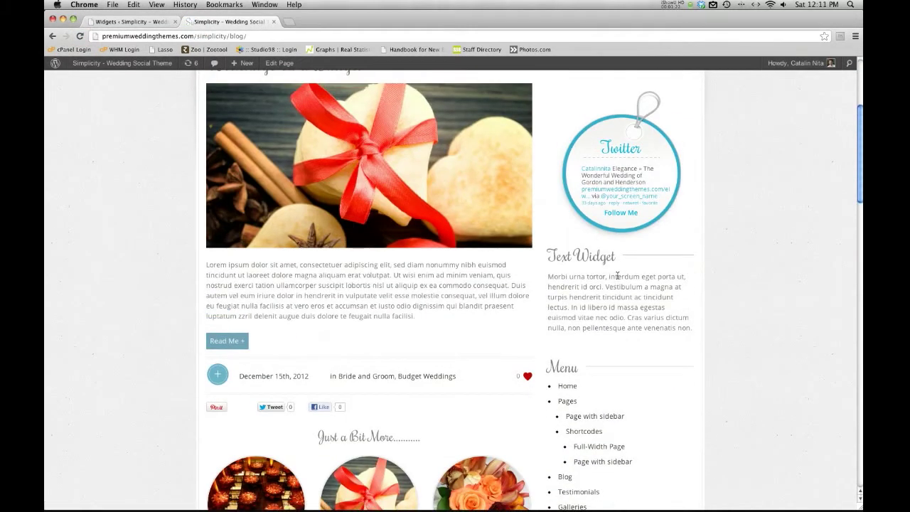
pyautogui.scroll(4, 619, 276)
pyautogui.scroll(-4, 618, 276)
pyautogui.scroll(-3, 611, 276)
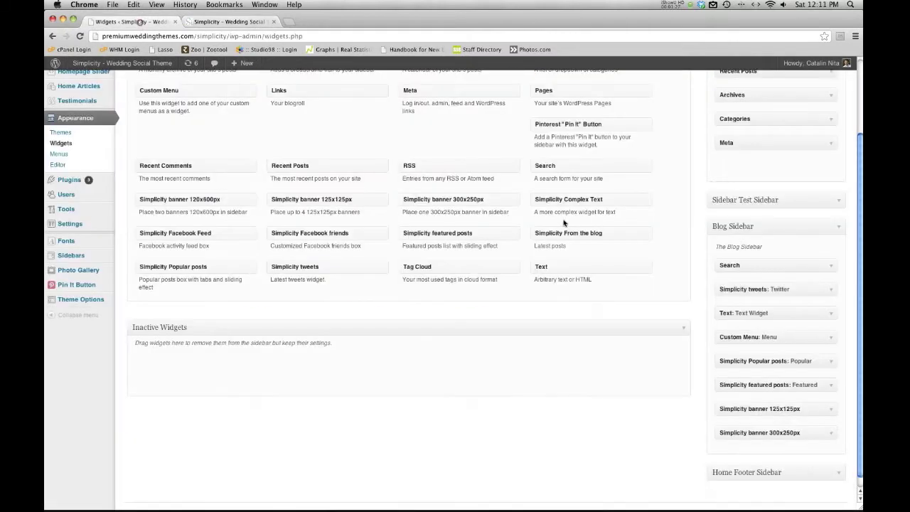
# Inspect the Simplicity tweets widget's Twitter id setting in the Blog Sidebar, then close the widget without changes.
pyautogui.click(139, 21)
pyautogui.scroll(-1, 778, 280)
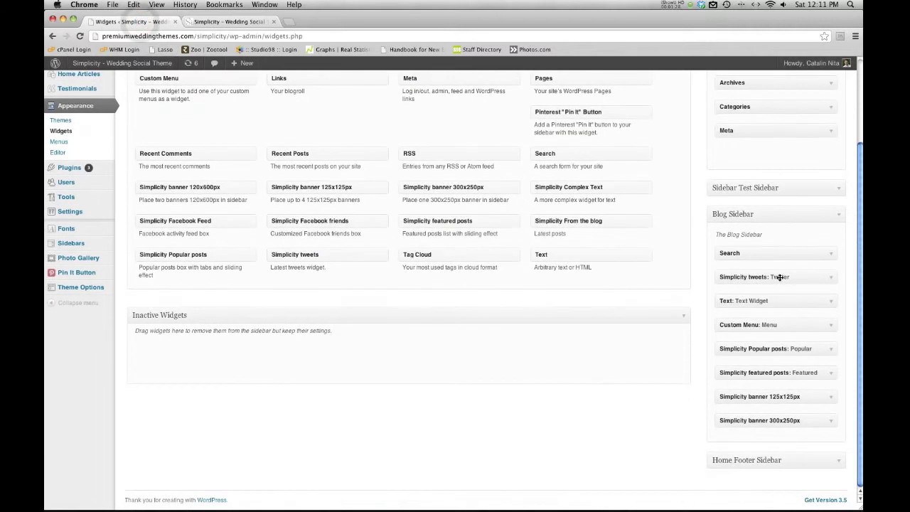
pyautogui.click(829, 279)
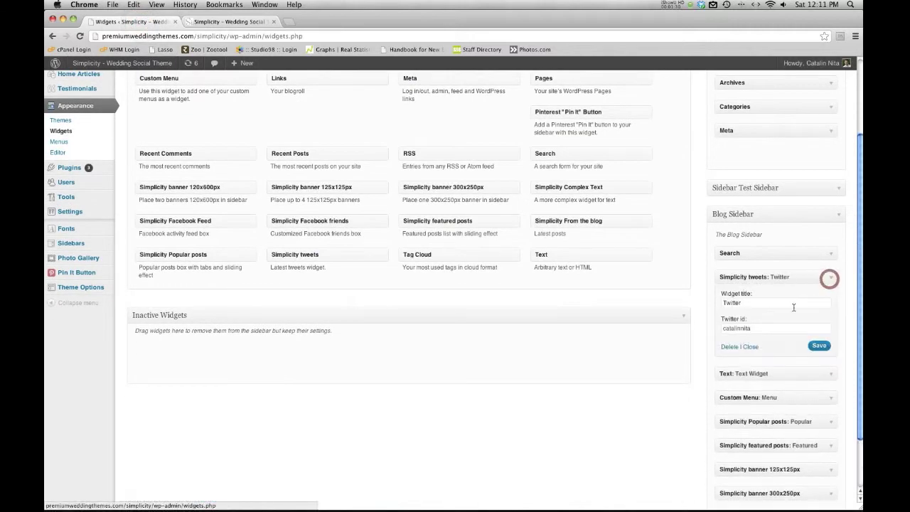
pyautogui.doubleClick(736, 328)
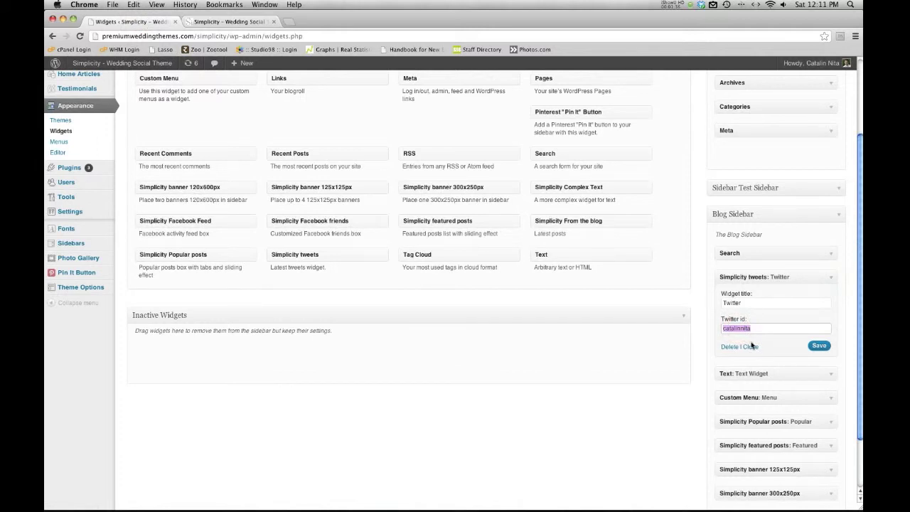
pyautogui.click(751, 346)
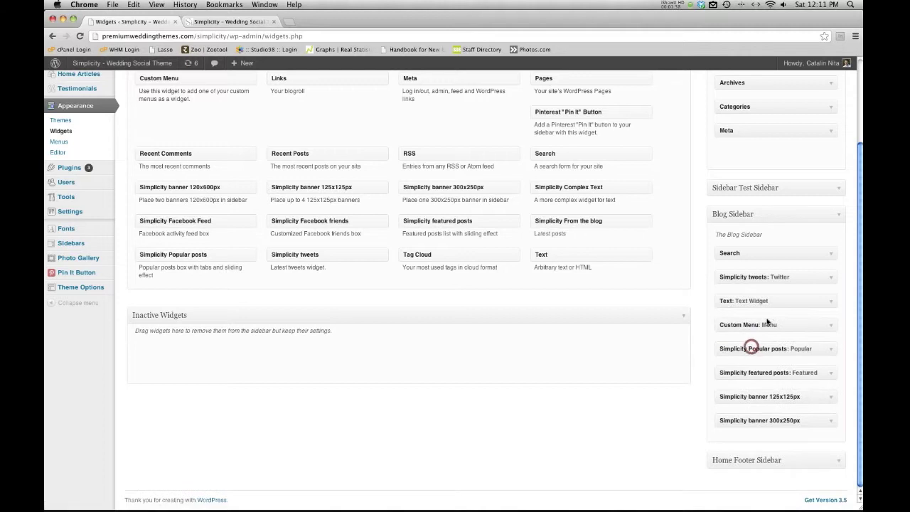
# In the Blog Sidebar's Text widget, wrap the sentence starting "Cras varius dictum" in <b> and </b> tags and save.
pyautogui.click(828, 301)
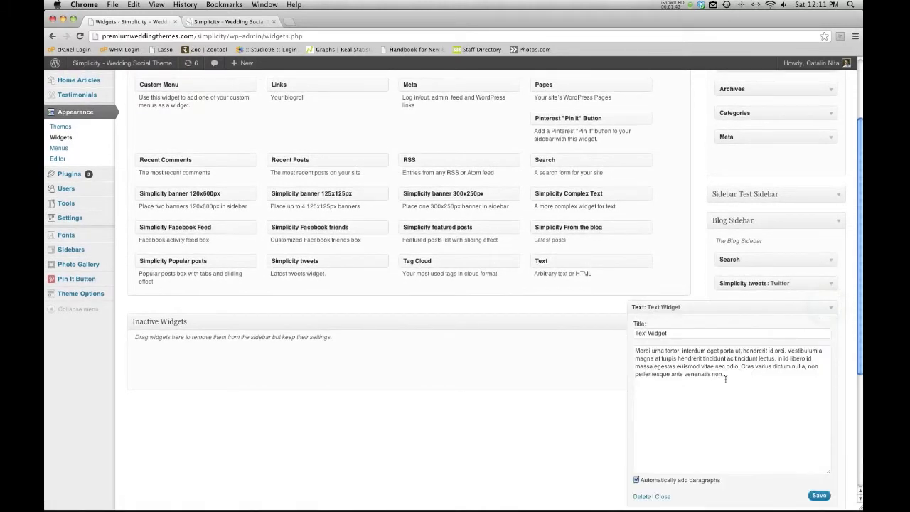
pyautogui.moveTo(728, 377); pyautogui.dragTo(618, 347)
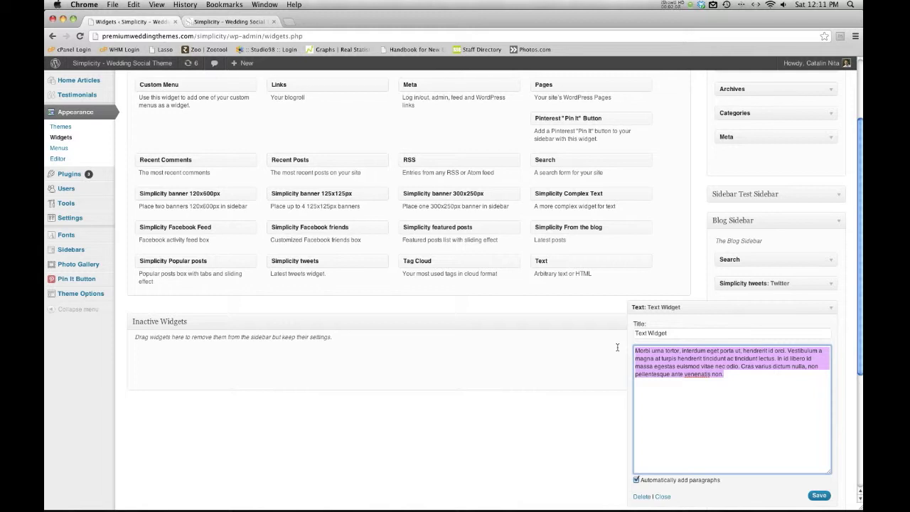
pyautogui.click(701, 390)
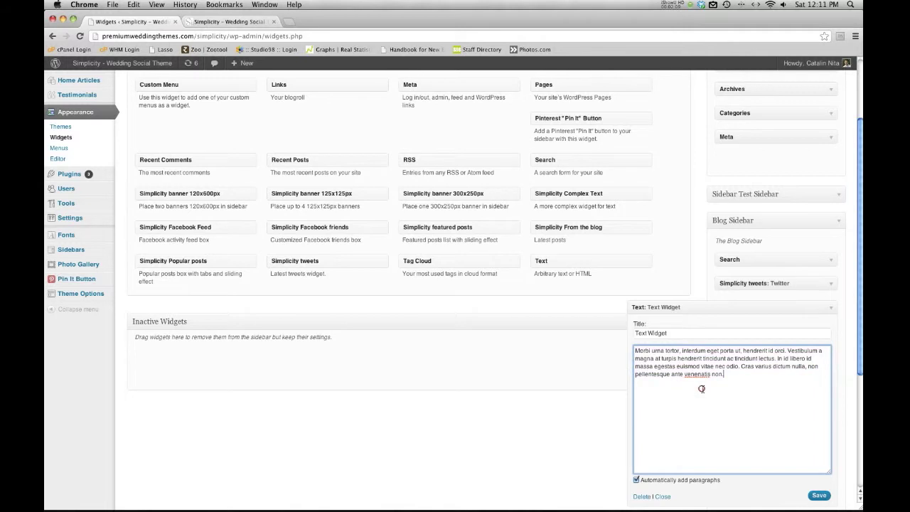
pyautogui.click(741, 367)
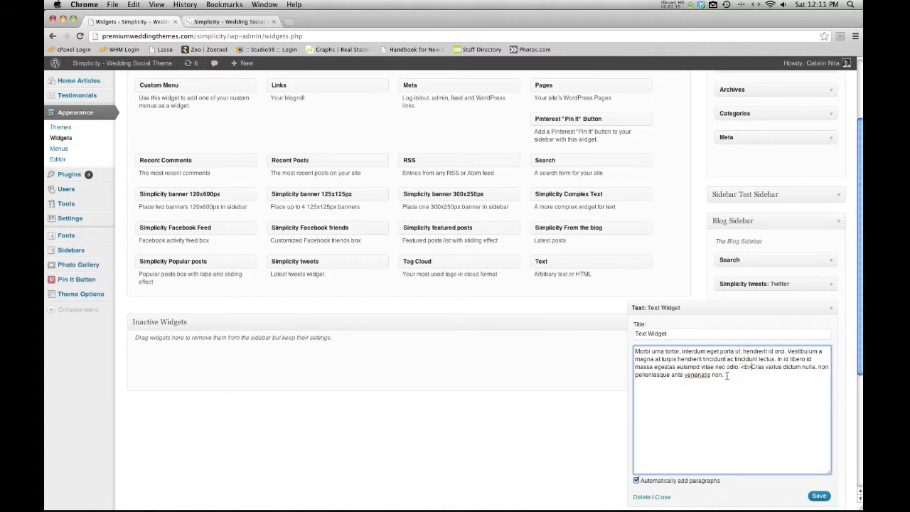
pyautogui.write('</b>')
pyautogui.click(806, 496)
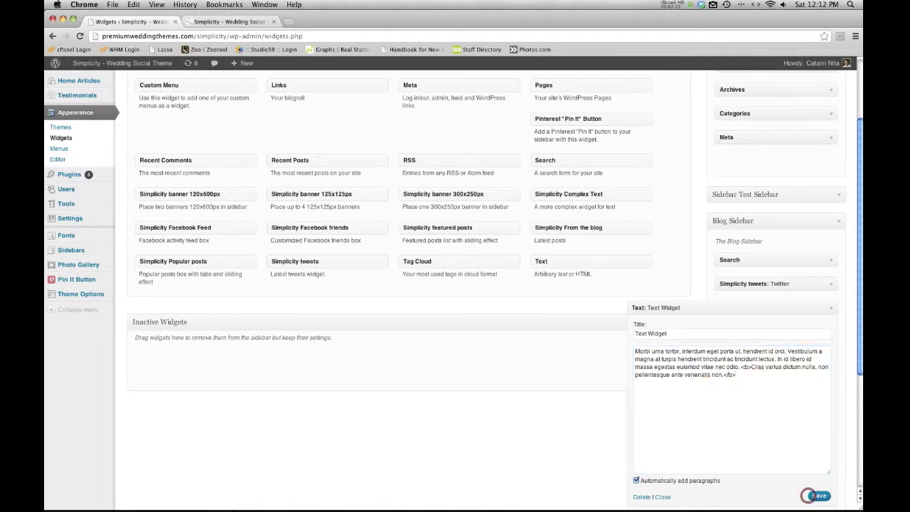
# Reload the blog page and examine the last sentence of the Text Widget section in the sidebar.
pyautogui.click(206, 24)
pyautogui.click(79, 36)
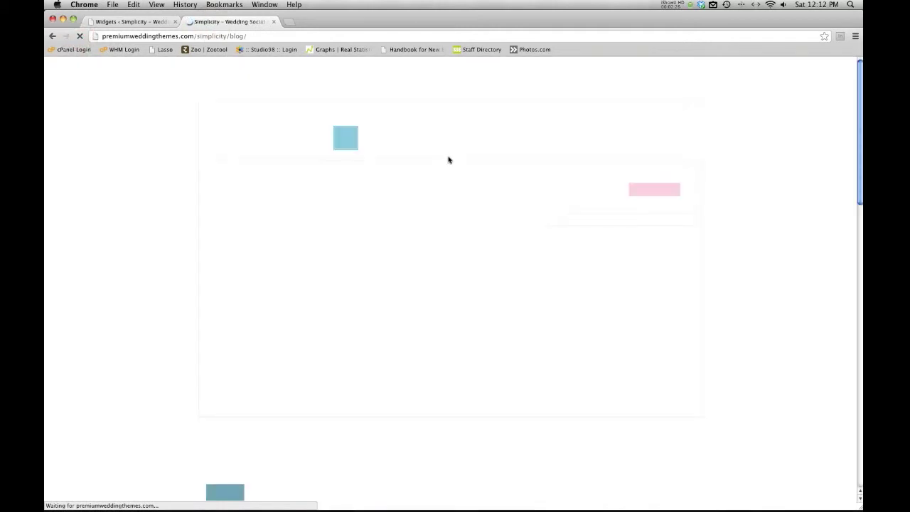
pyautogui.scroll(-3, 449, 158)
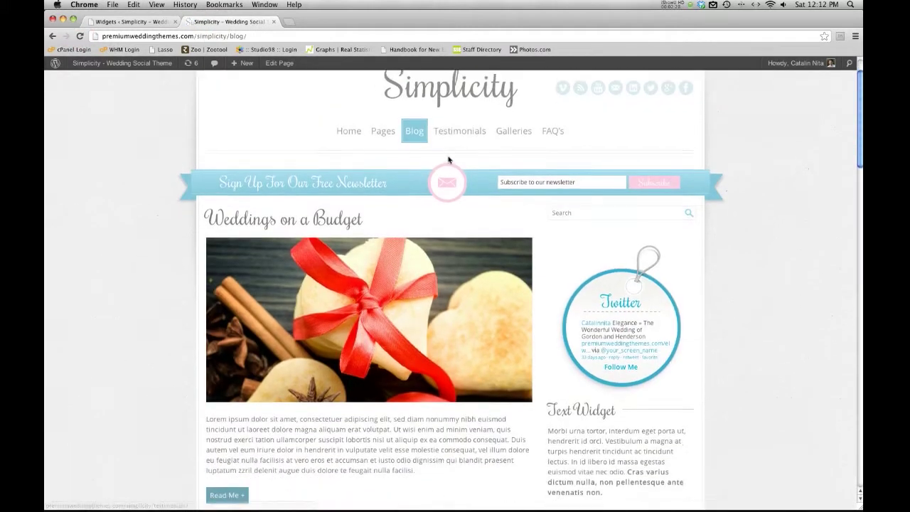
pyautogui.moveTo(626, 402); pyautogui.dragTo(603, 423)
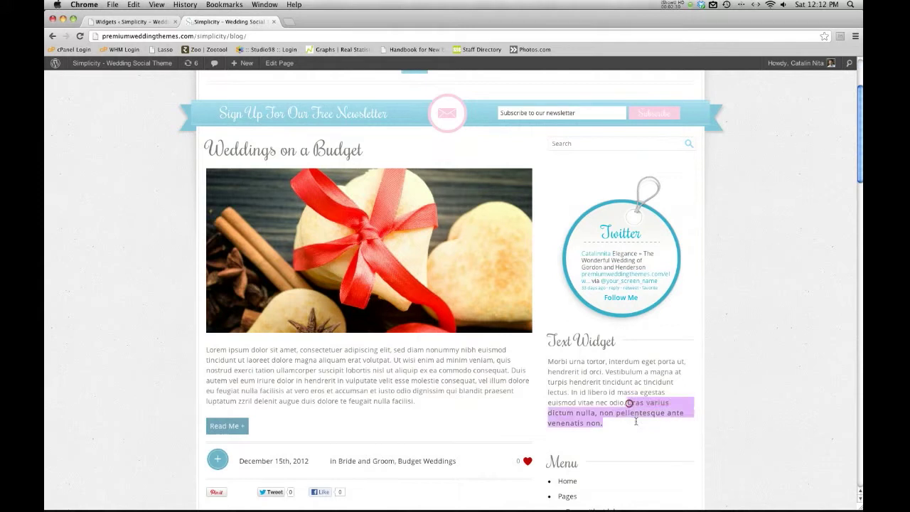
# Remove the <b> and </b> tags from the Text widget's content, save it and close the widget.
pyautogui.click(130, 22)
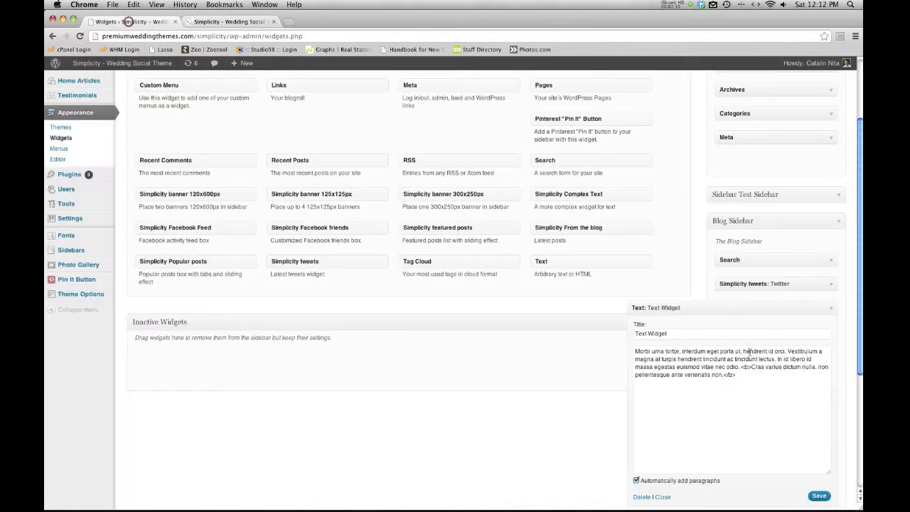
pyautogui.click(752, 369)
pyautogui.press('BackSpace')
pyautogui.press('BackSpace')
pyautogui.press('BackSpace')
pyautogui.click(735, 376)
pyautogui.press('BackSpace')
pyautogui.press('BackSpace')
pyautogui.press('BackSpace')
pyautogui.press('BackSpace')
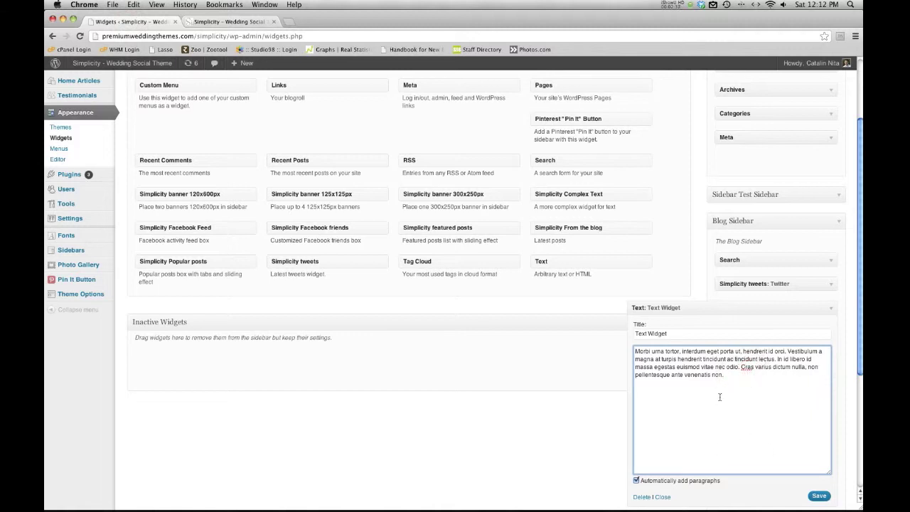
pyautogui.scroll(-1, 720, 397)
pyautogui.click(817, 463)
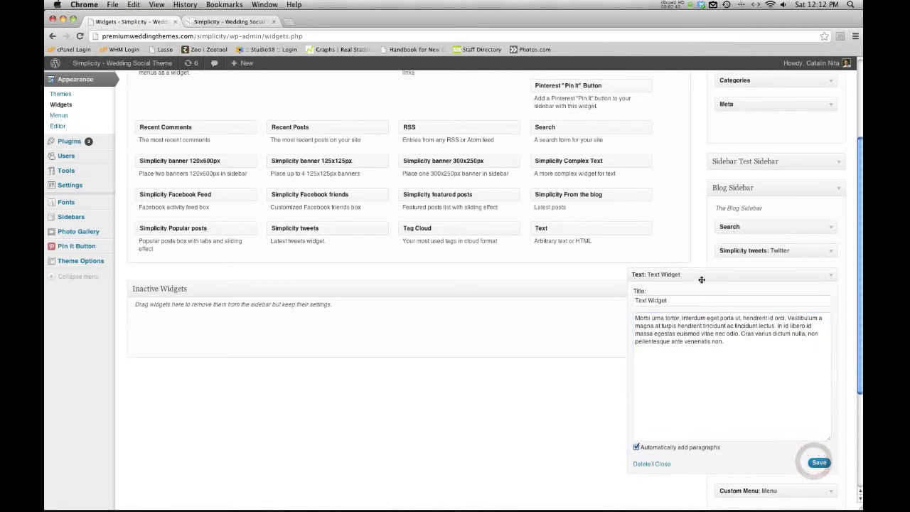
pyautogui.click(664, 464)
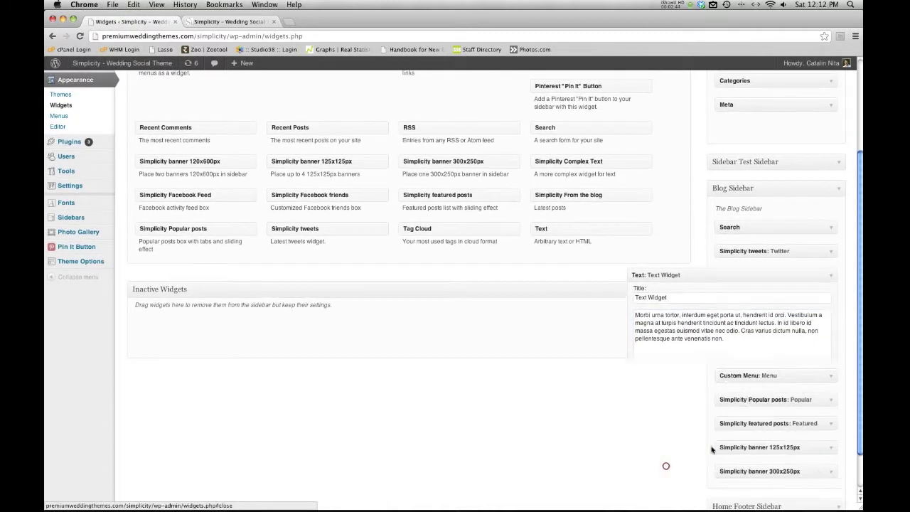
# Open the Simplicity Popular posts widget in the Blog Sidebar and inspect its title and posts number settings.
pyautogui.scroll(2, 648, 415)
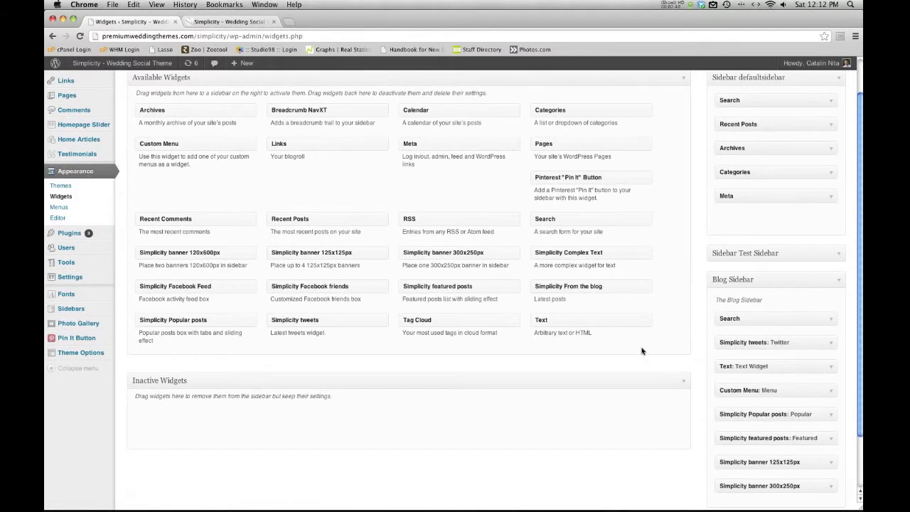
pyautogui.scroll(-2, 729, 304)
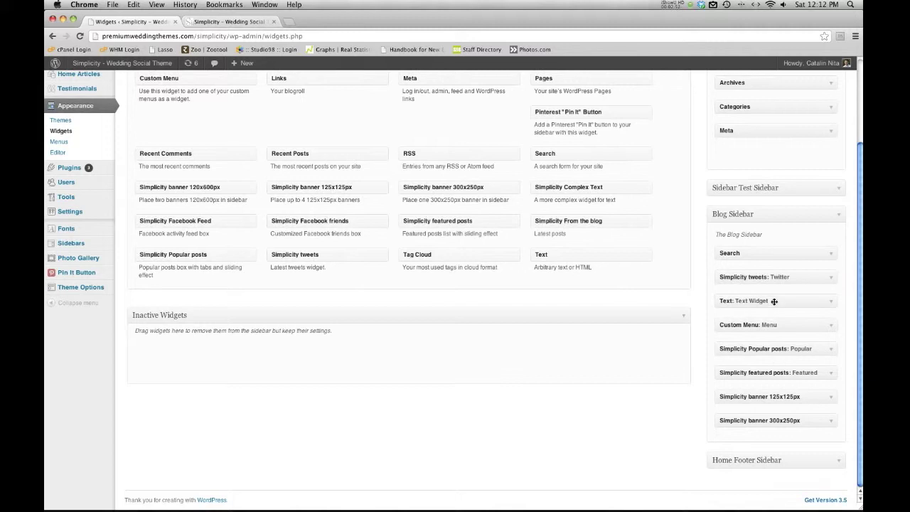
pyautogui.click(833, 351)
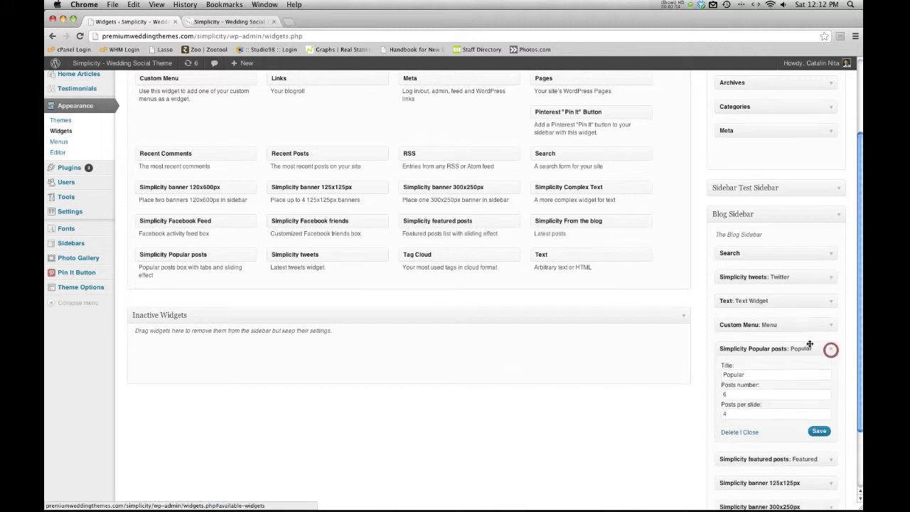
pyautogui.scroll(-1, 833, 352)
pyautogui.doubleClick(752, 342)
pyautogui.doubleClick(737, 365)
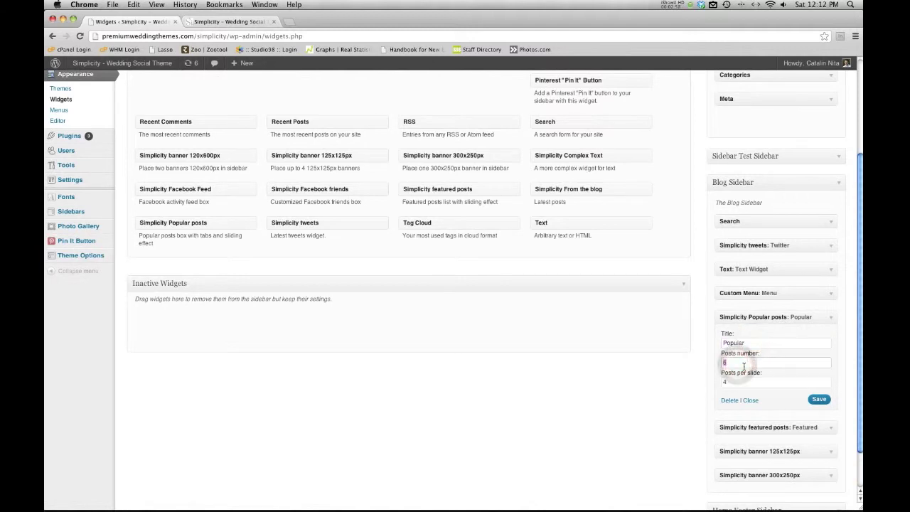
# On the blog page, examine the sidebar's Popular section and page through its post slides.
pyautogui.click(224, 22)
pyautogui.scroll(-5, 616, 240)
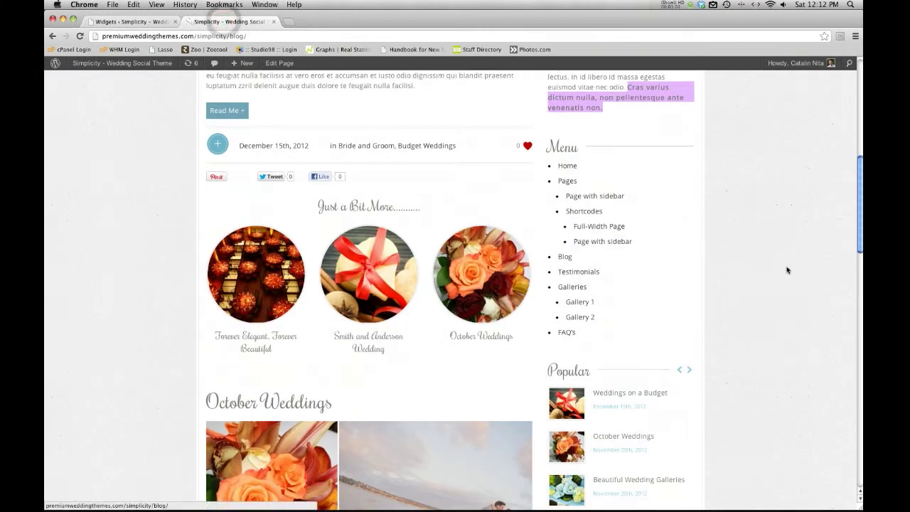
pyautogui.scroll(-4, 788, 270)
pyautogui.click(788, 266)
pyautogui.click(688, 227)
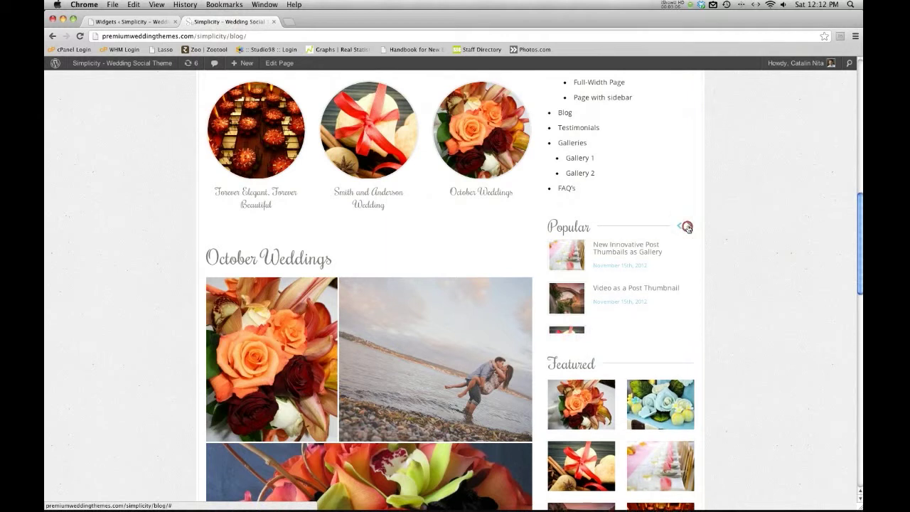
pyautogui.click(689, 229)
pyautogui.click(689, 227)
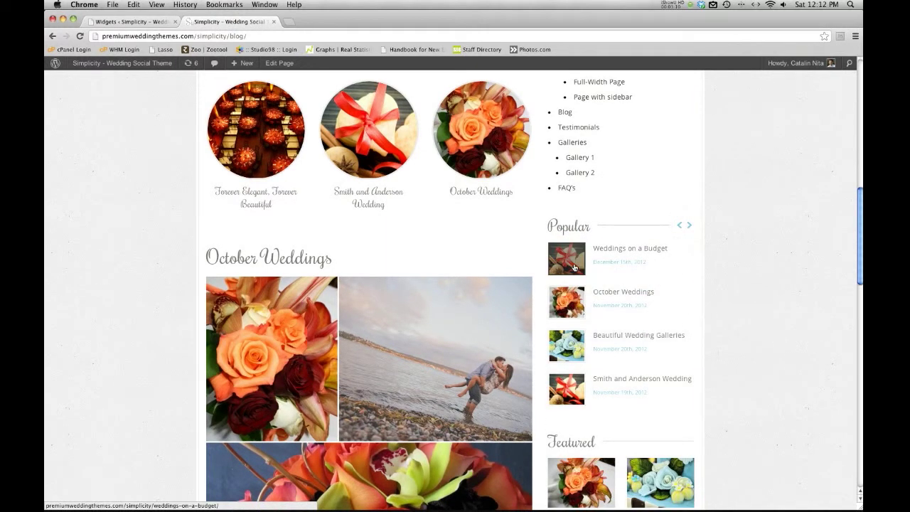
pyautogui.click(754, 267)
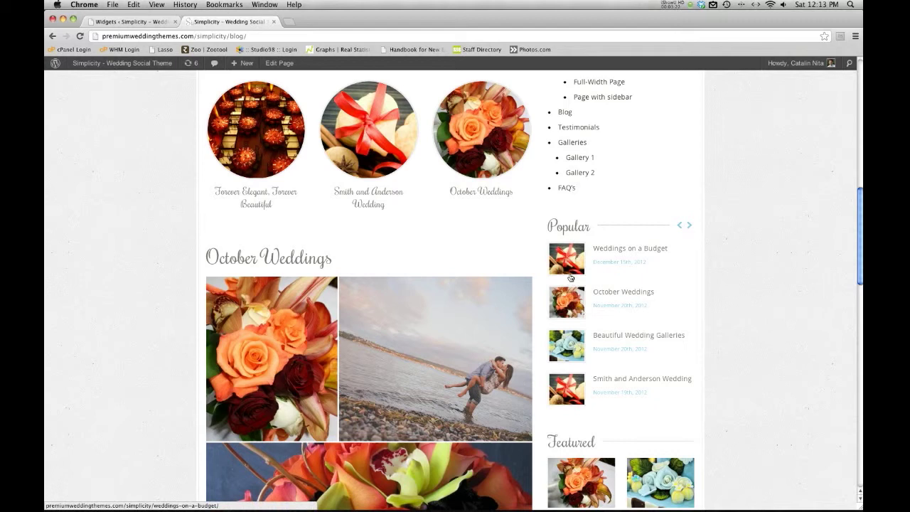
# Examine the blog sidebar's Featured thumbnails and the "Don't forget to check our fave's" posts near the footer.
pyautogui.scroll(-5, 597, 262)
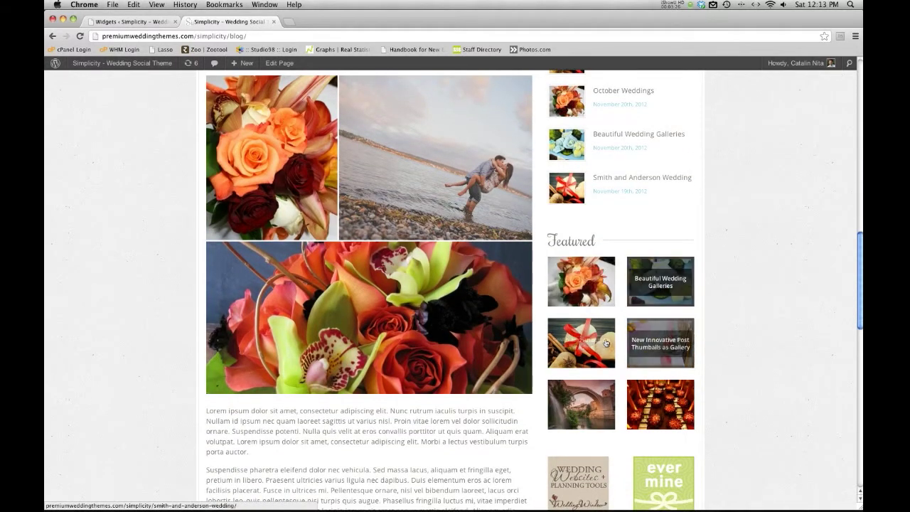
pyautogui.scroll(-2, 640, 342)
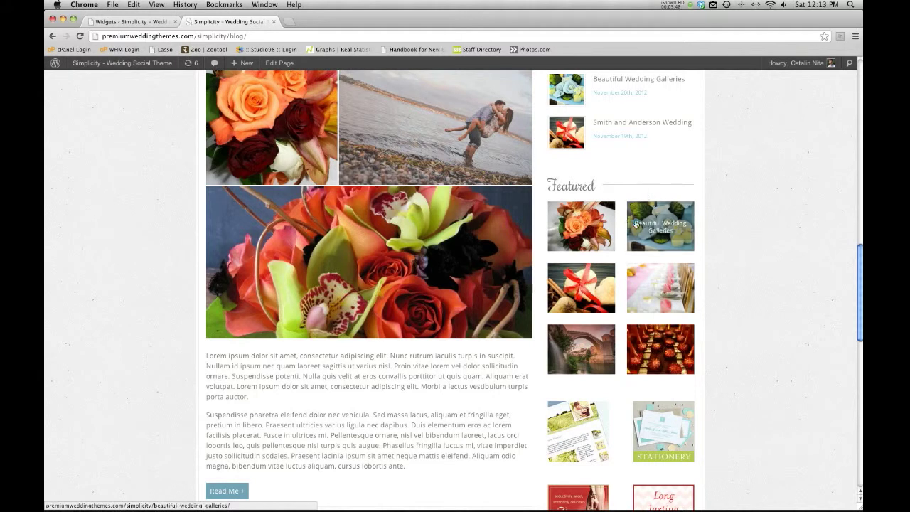
pyautogui.scroll(-3, 609, 271)
pyautogui.scroll(-7, 610, 271)
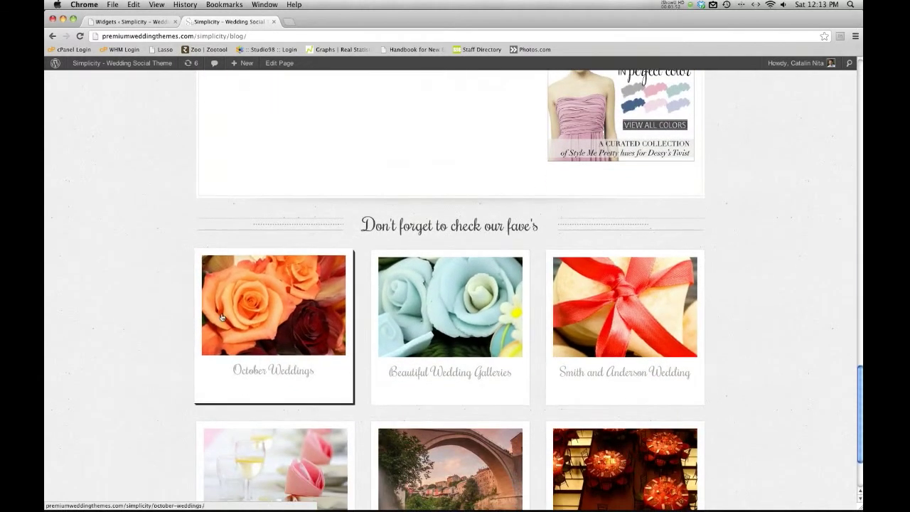
pyautogui.scroll(-2, 290, 309)
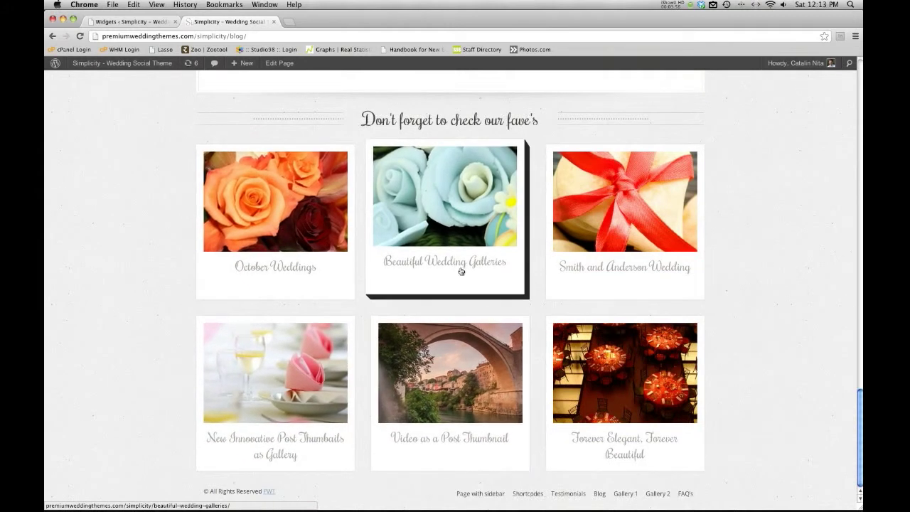
pyautogui.scroll(10, 605, 262)
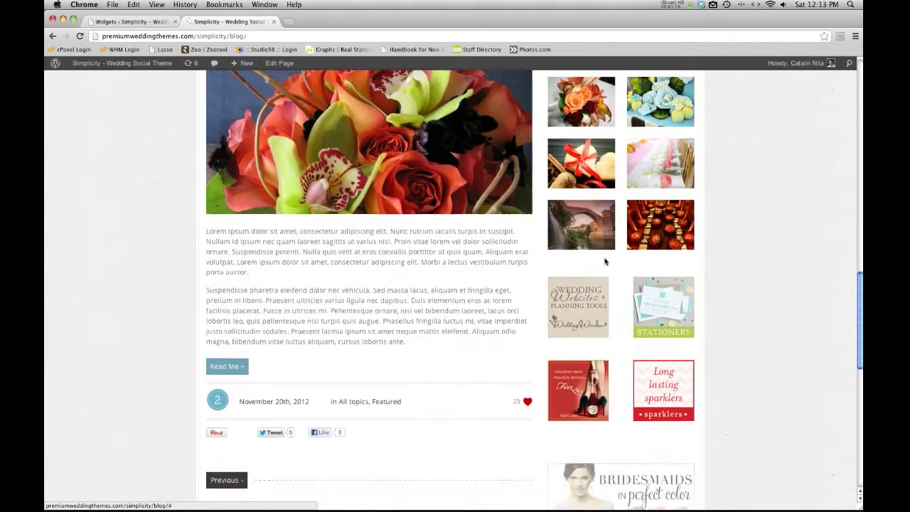
pyautogui.scroll(2, 606, 262)
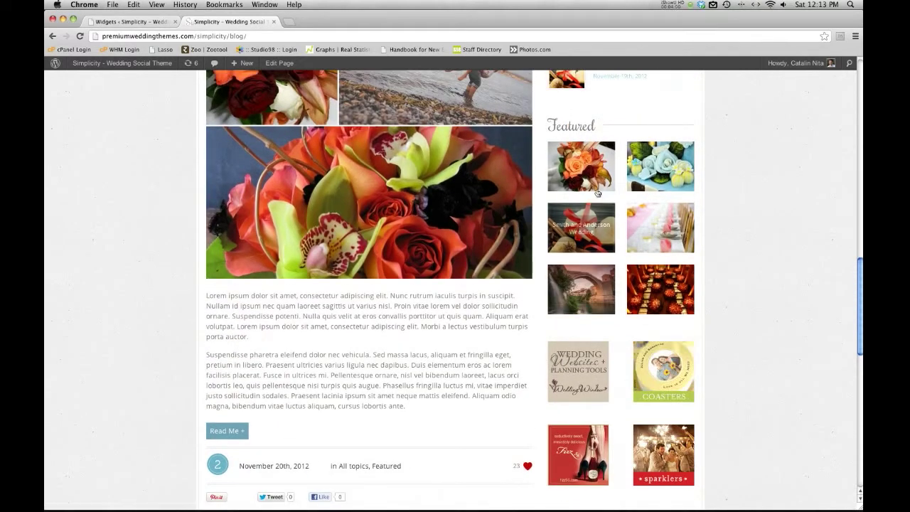
# Back in the widgets admin, close the Popular posts widget and inspect the Simplicity featured posts widget's title and posts number.
pyautogui.click(136, 22)
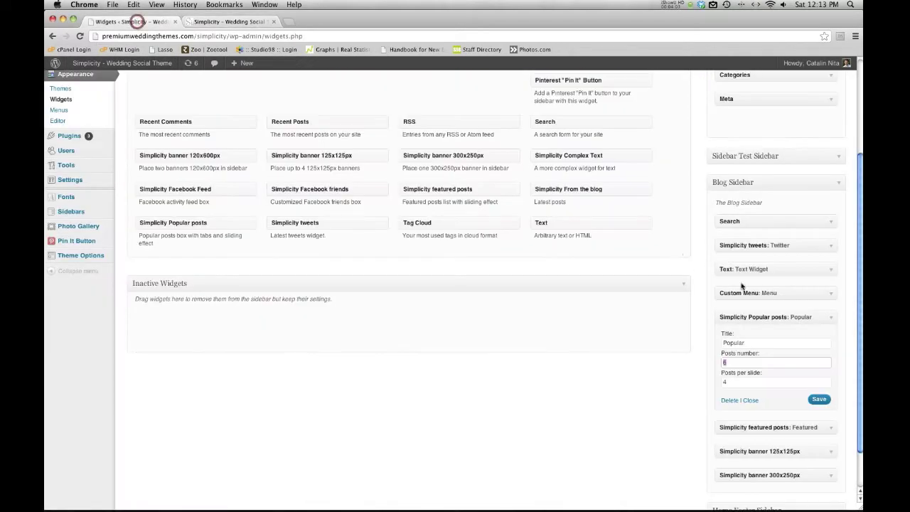
pyautogui.click(831, 318)
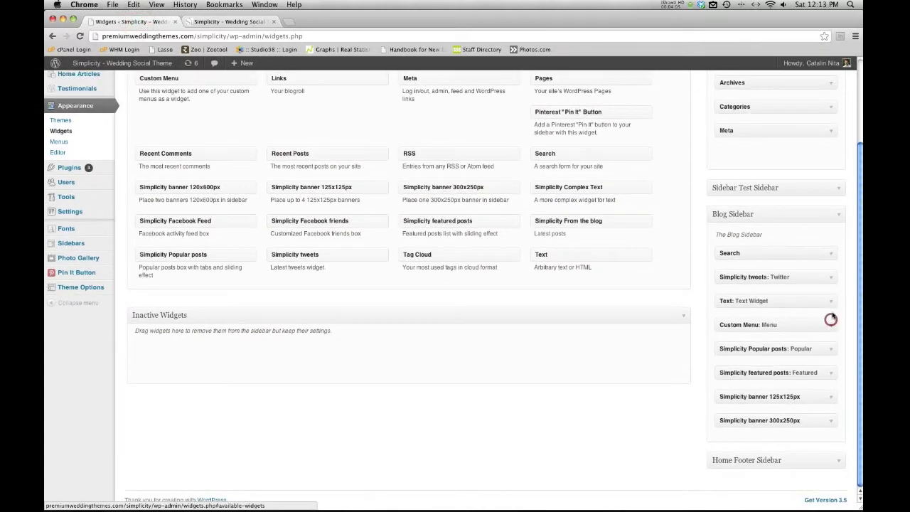
pyautogui.click(829, 375)
pyautogui.scroll(-1, 829, 375)
pyautogui.doubleClick(751, 351)
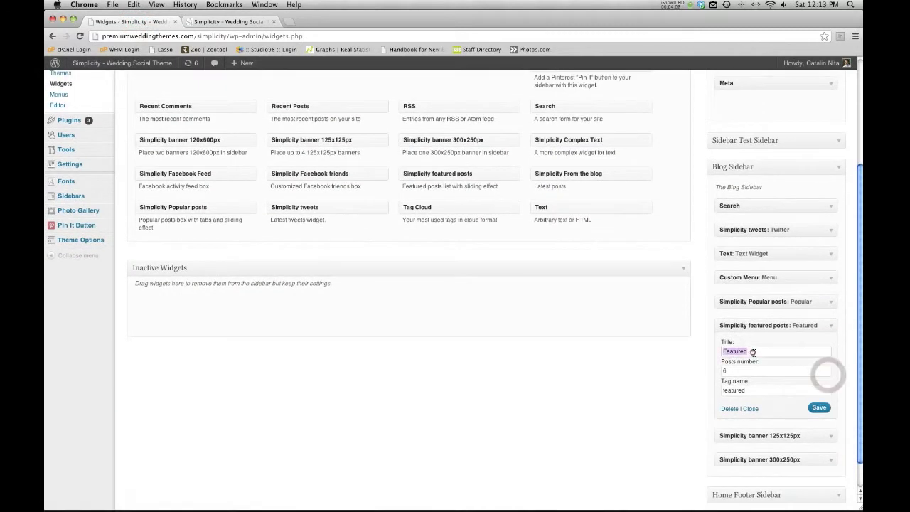
pyautogui.doubleClick(733, 371)
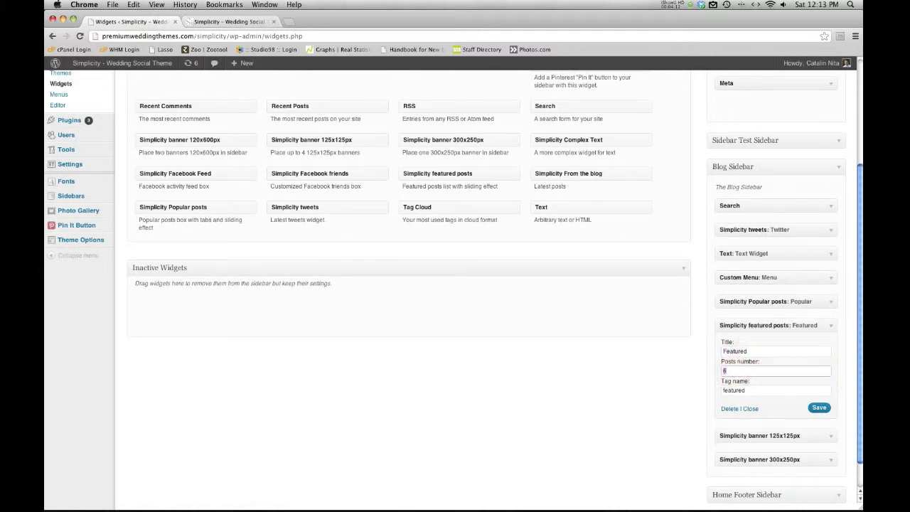
pyautogui.scroll(-1, 733, 372)
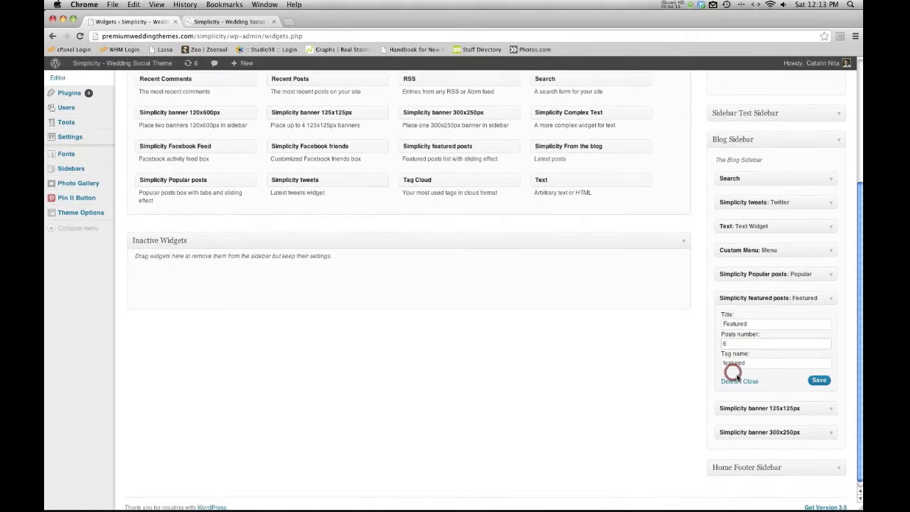
# Enter "featured" as the tag name of the Simplicity featured posts widget, save it and close the widget.
pyautogui.doubleClick(734, 364)
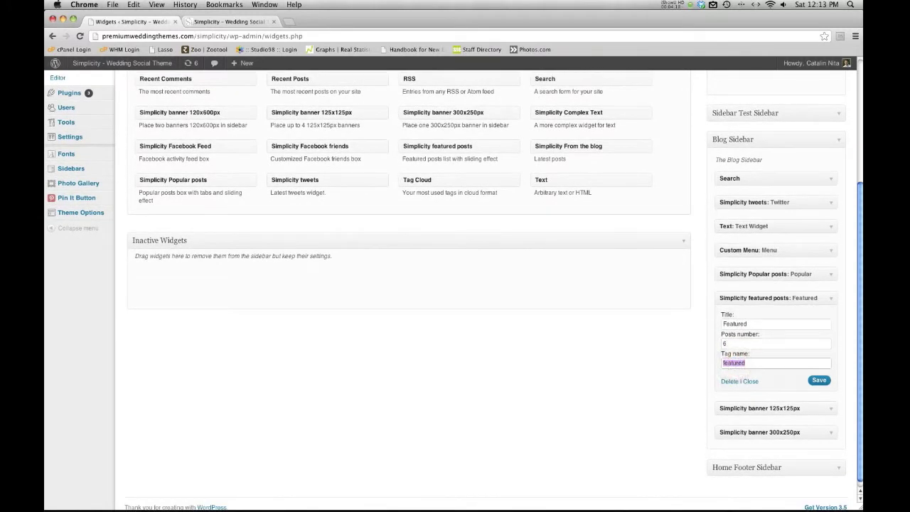
pyautogui.write('Posts')
pyautogui.write('feature')
pyautogui.click(819, 381)
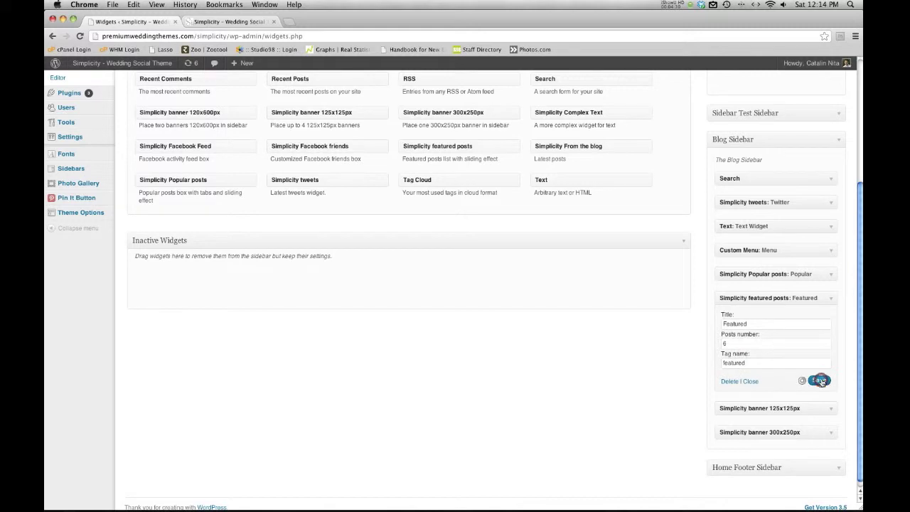
pyautogui.scroll(-1, 790, 377)
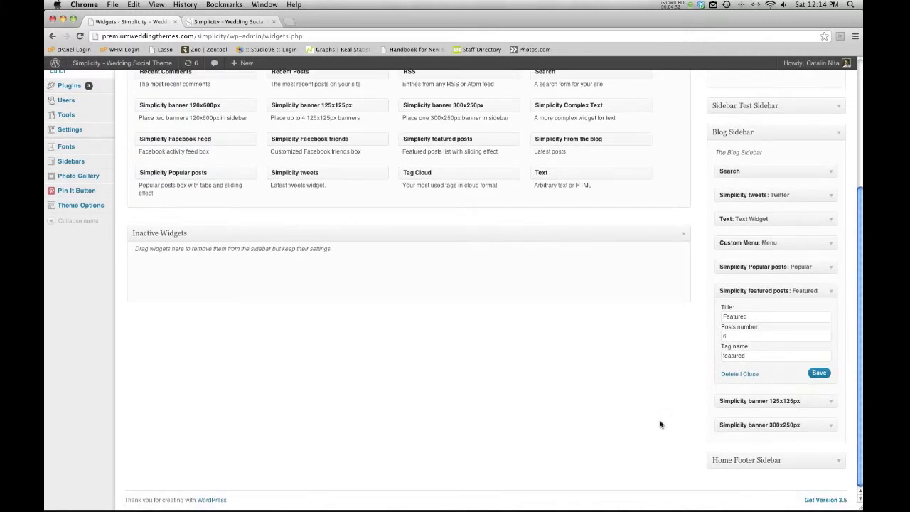
pyautogui.click(755, 376)
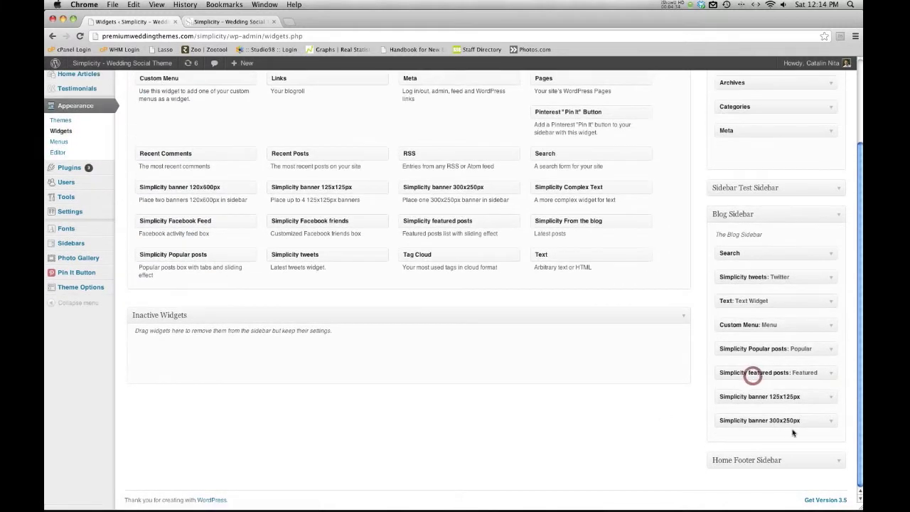
# Open the Simplicity banner 125x125px widget and inspect its image path and link settings, selecting the Banner 1 image path.
pyautogui.click(827, 400)
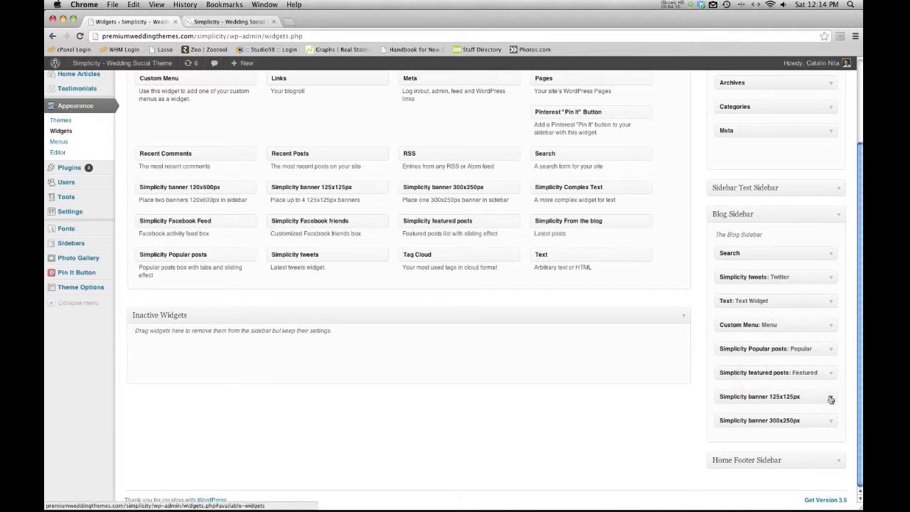
pyautogui.scroll(-2, 751, 365)
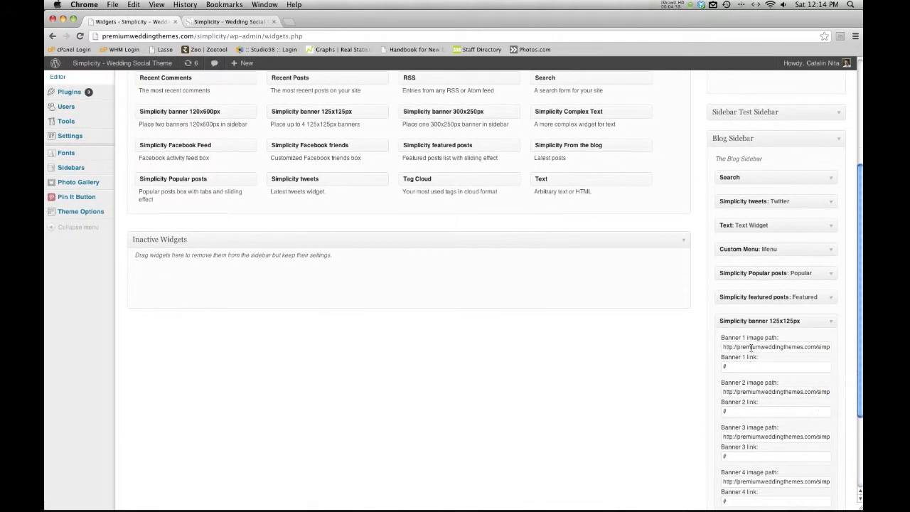
pyautogui.scroll(-3, 749, 347)
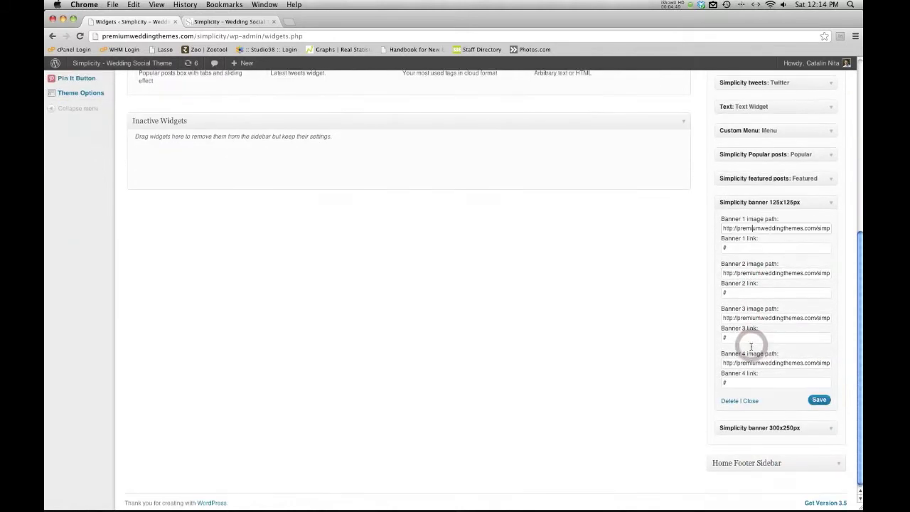
pyautogui.click(749, 227)
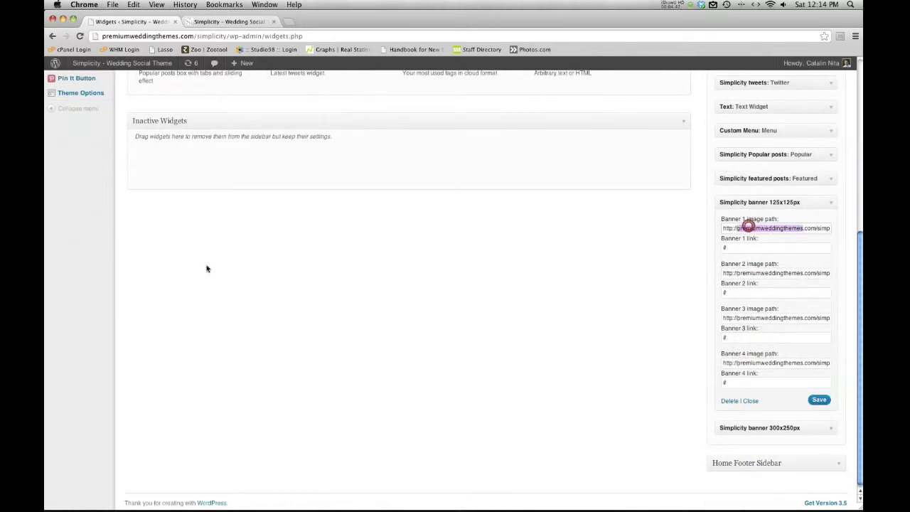
pyautogui.scroll(8, 498, 268)
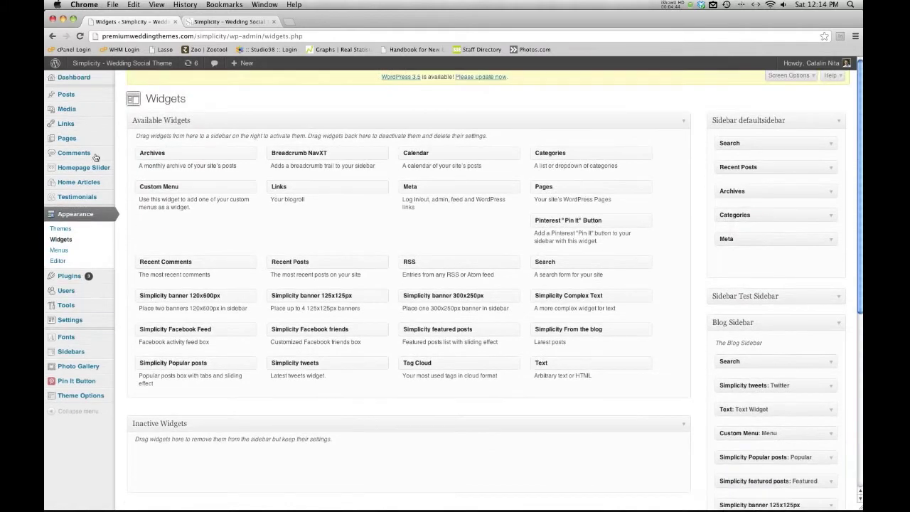
pyautogui.moveTo(77, 111)
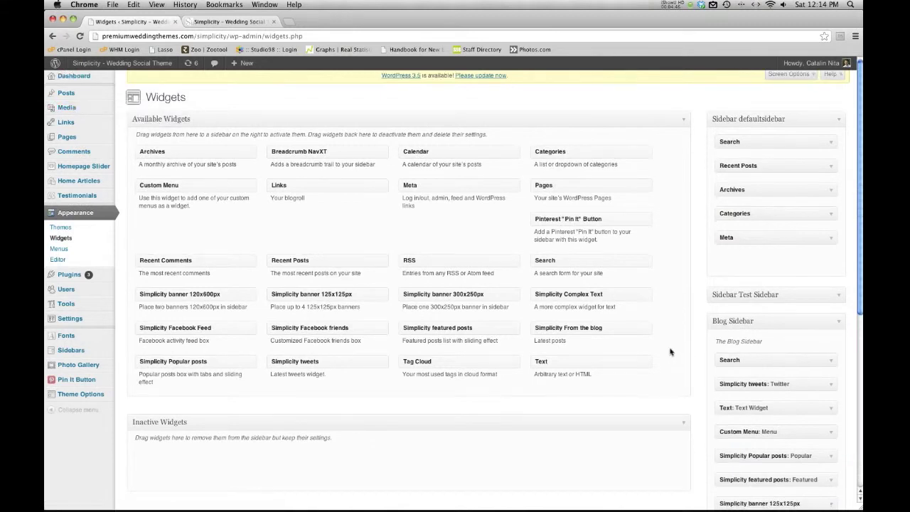
pyautogui.scroll(-4, 668, 350)
pyautogui.tripleClick(744, 366)
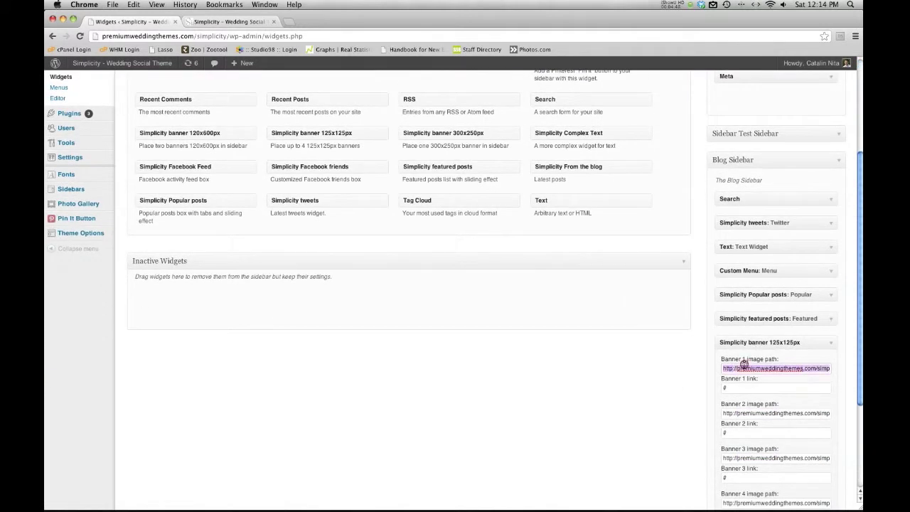
# Open the Media Library, look through the uploaded banner images, and view the banners in the blog page's sidebar.
pyautogui.scroll(4, 118, 195)
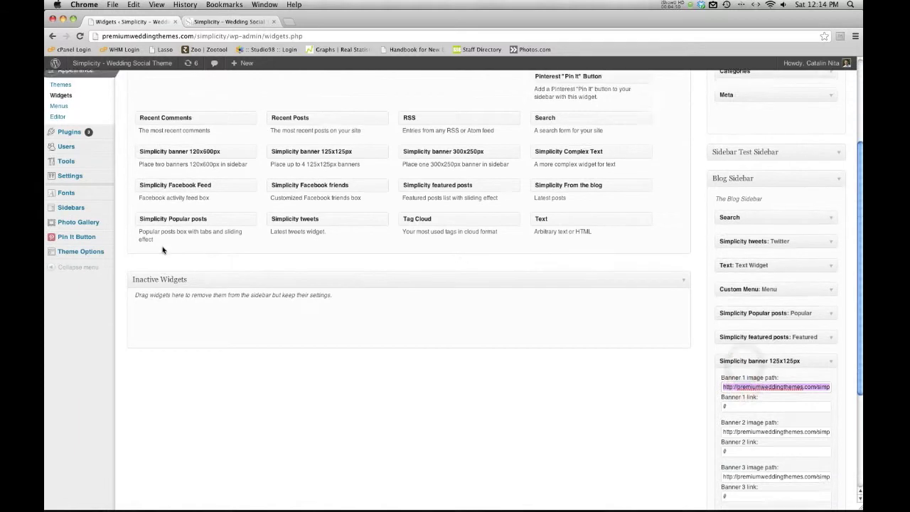
pyautogui.moveTo(67, 109)
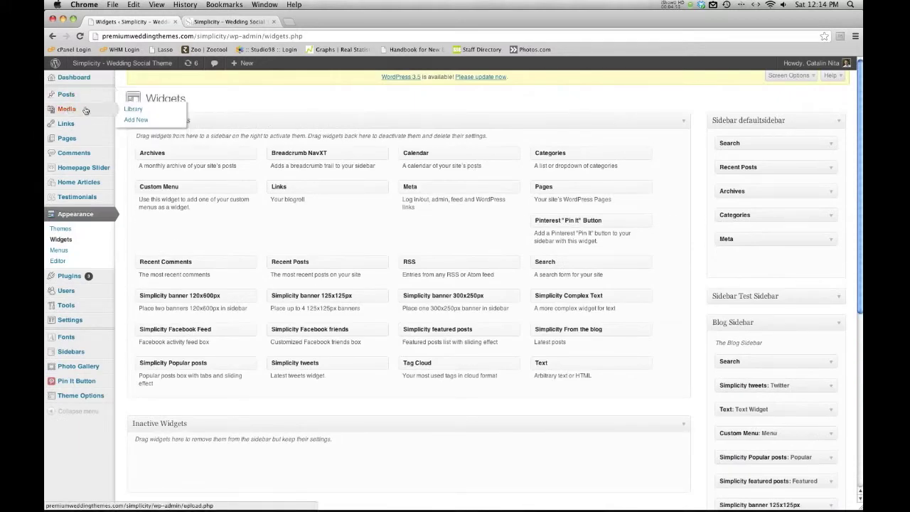
pyautogui.click(145, 111)
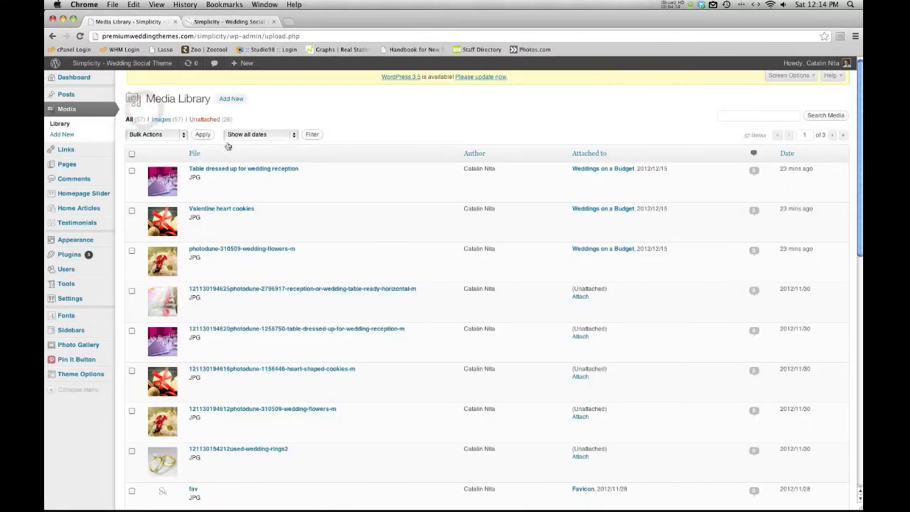
pyautogui.scroll(-5, 220, 413)
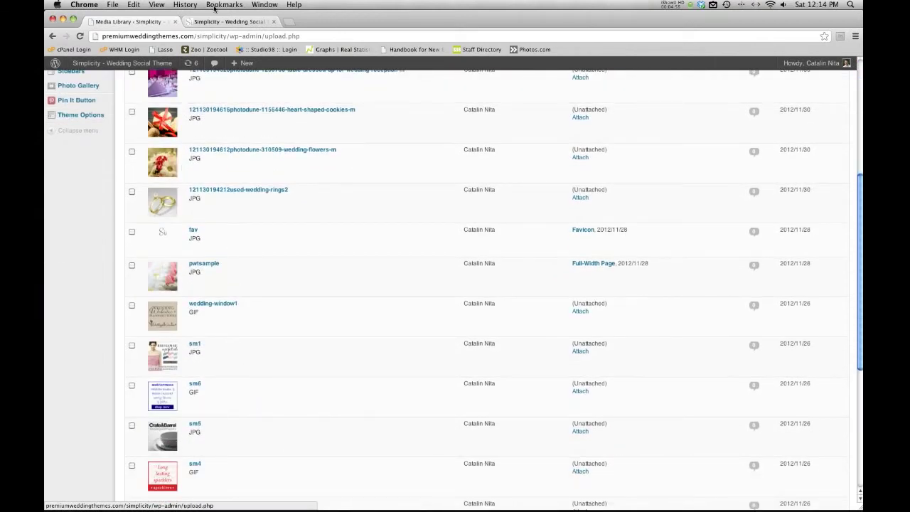
pyautogui.click(218, 22)
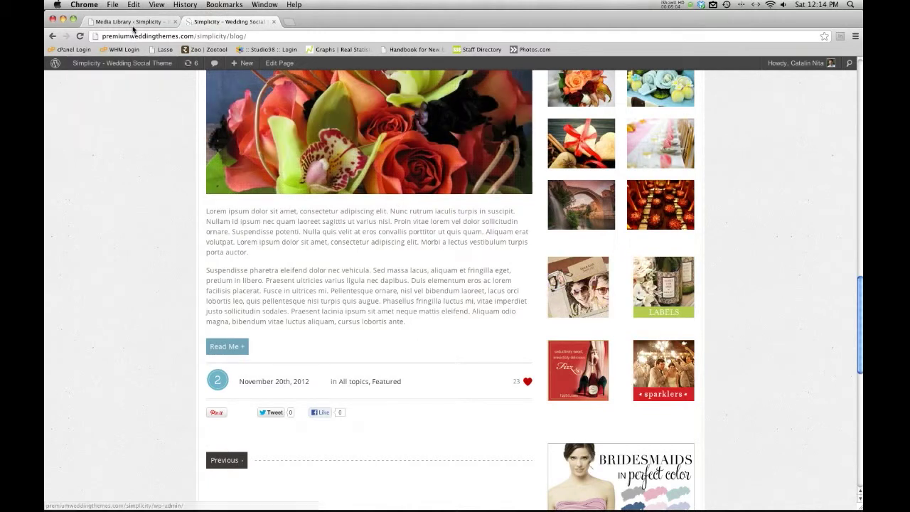
# Open the wedding-window1 image from the Media Library and select its full File URL.
pyautogui.click(133, 25)
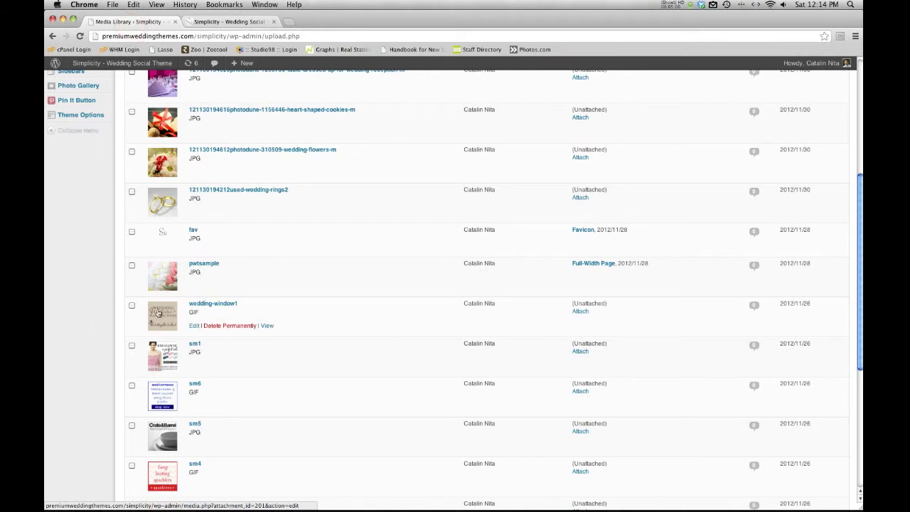
pyautogui.click(198, 304)
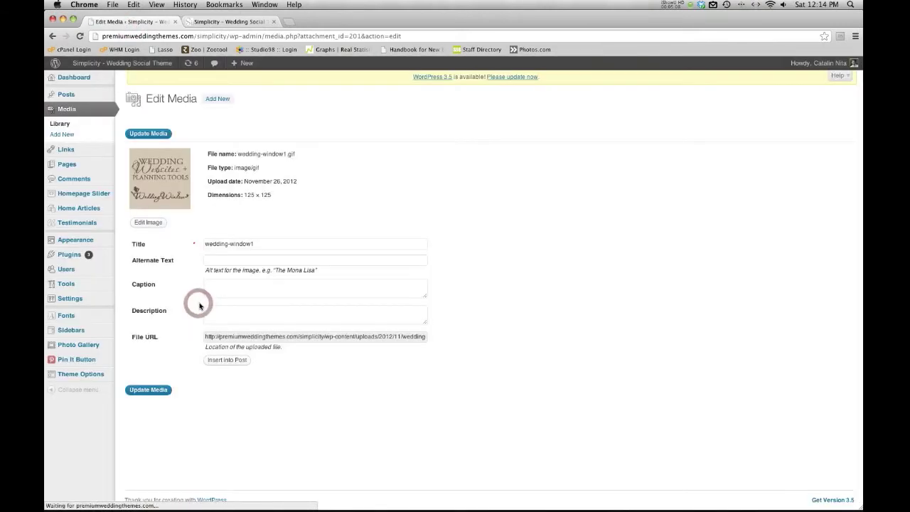
pyautogui.click(301, 337)
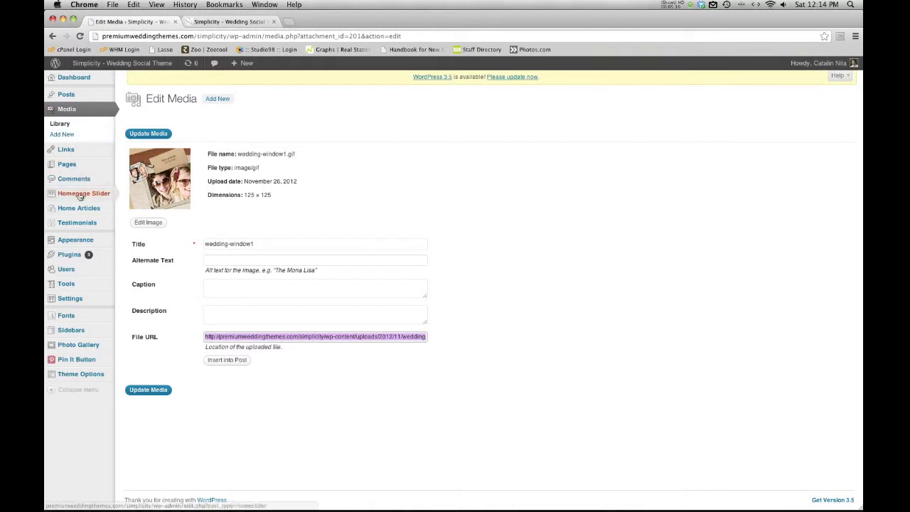
# Return to the widgets admin, expand the Blog Sidebar and open its Simplicity banner 125x125px widget.
pyautogui.moveTo(53, 241)
pyautogui.click(140, 251)
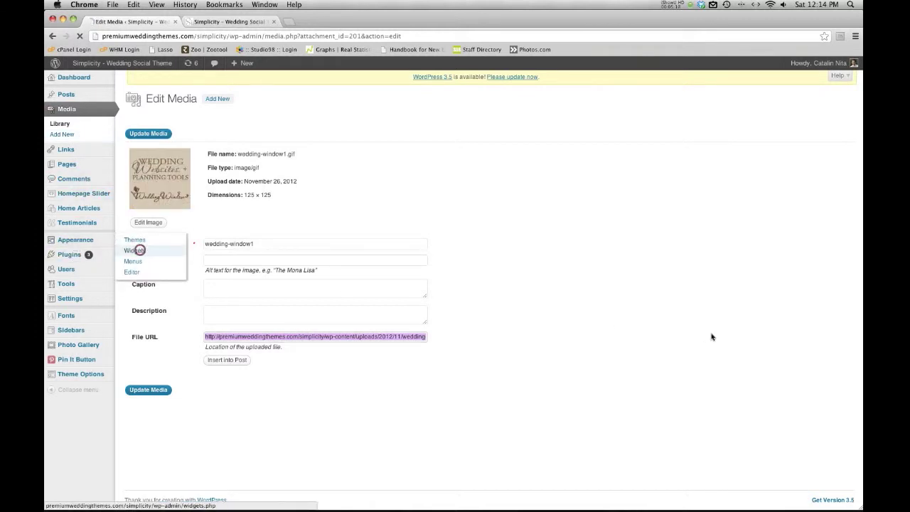
pyautogui.scroll(-1, 712, 335)
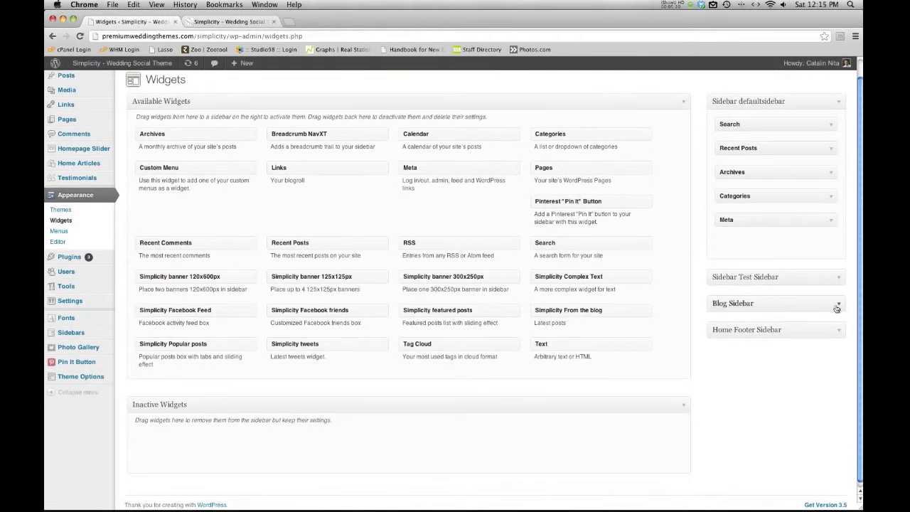
pyautogui.click(837, 306)
pyautogui.scroll(-2, 834, 303)
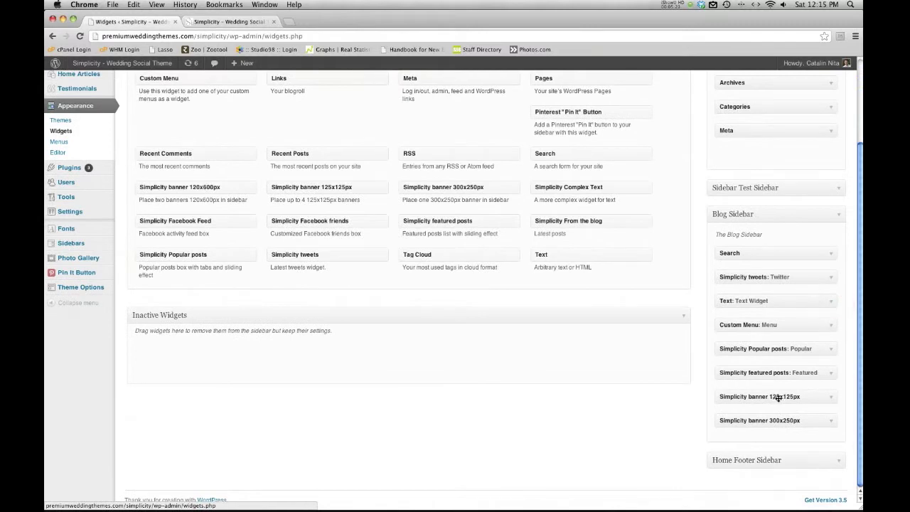
pyautogui.click(830, 400)
pyautogui.scroll(-3, 827, 391)
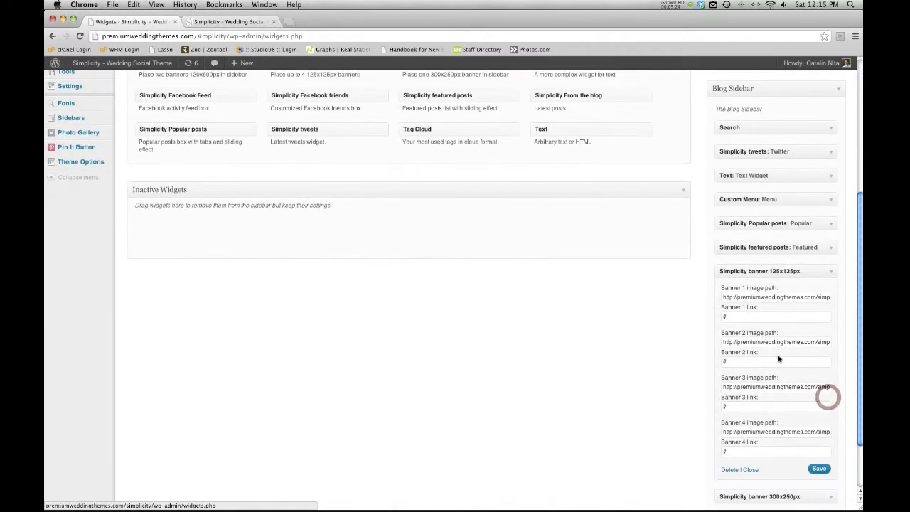
# Select the Banner 1 image path and the Banner 1 link value to inspect where each is entered.
pyautogui.doubleClick(748, 297)
pyautogui.tripleClick(748, 298)
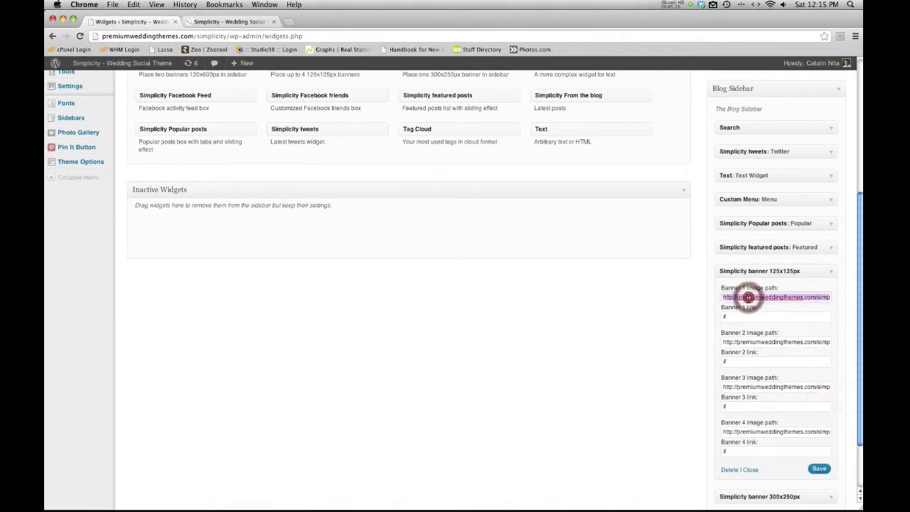
pyautogui.click(731, 317)
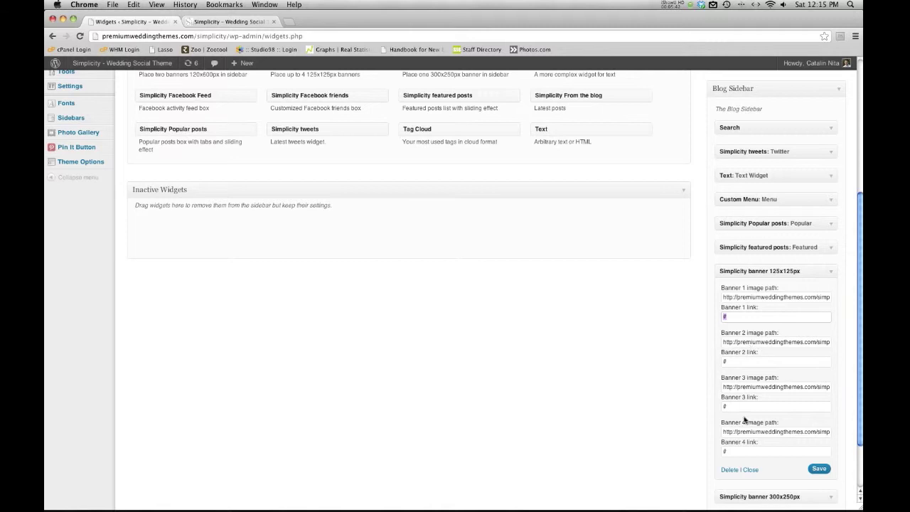
# Check the four small banners in the blog page's sidebar, and close the Simplicity banner 125x125px widget in the widgets admin.
pyautogui.click(217, 22)
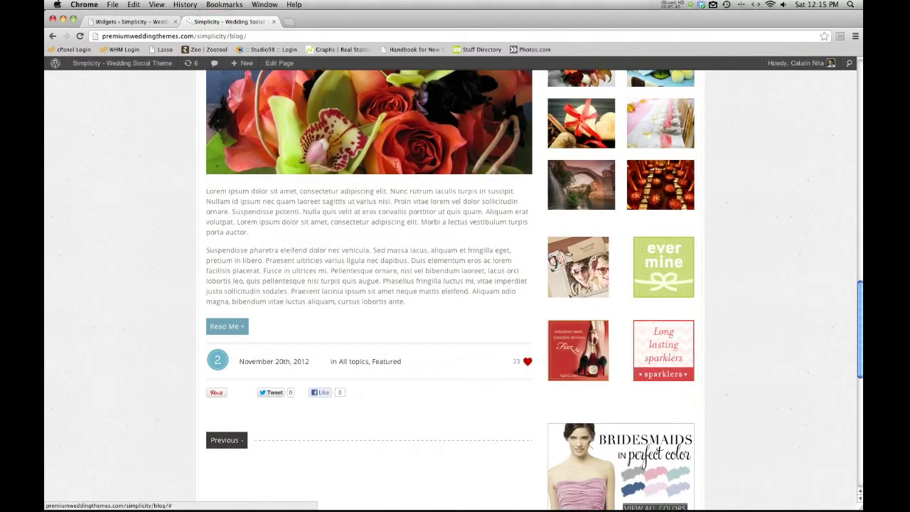
pyautogui.click(116, 22)
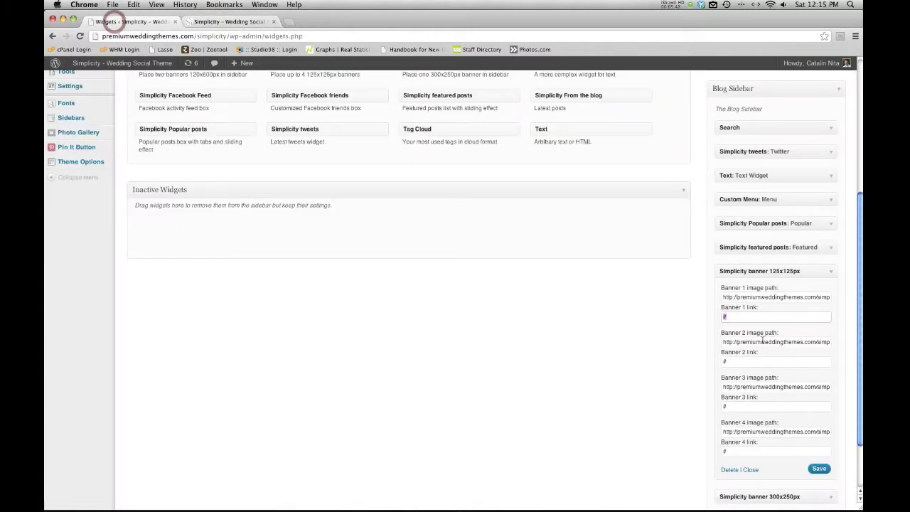
pyautogui.scroll(-3, 759, 371)
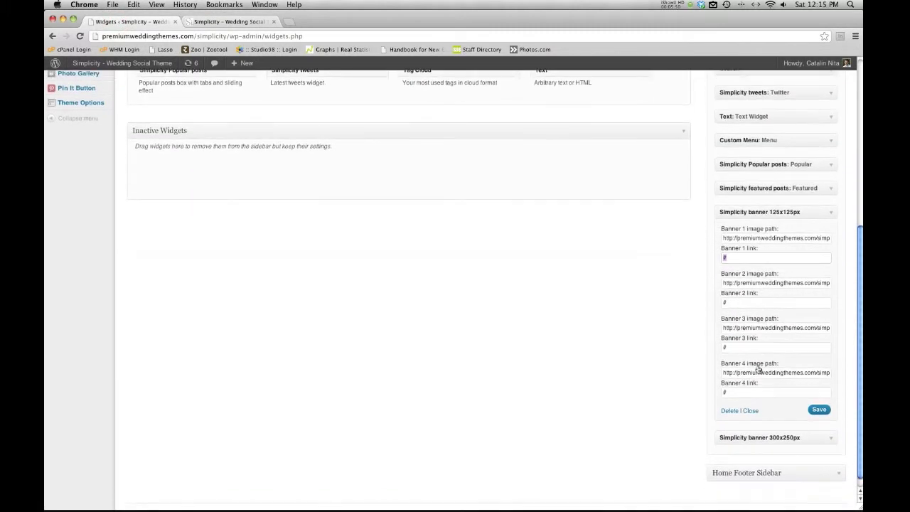
pyautogui.click(753, 411)
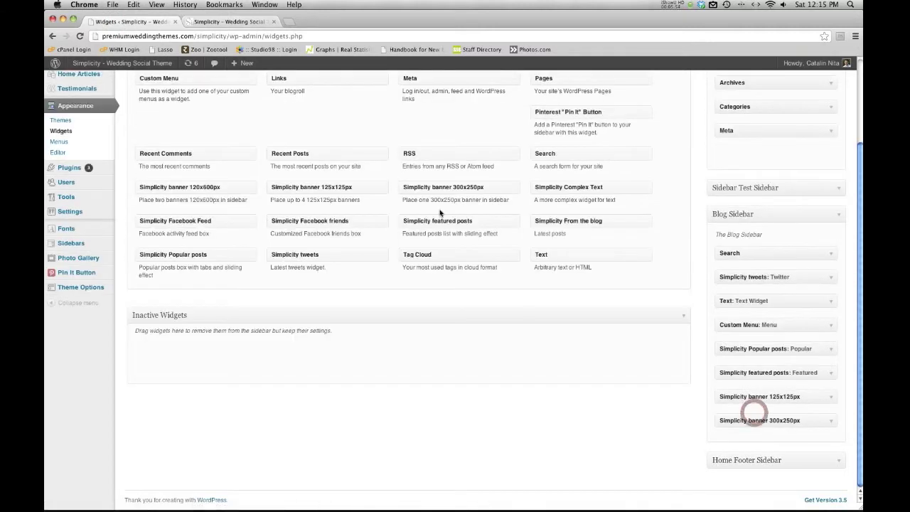
# Add another Simplicity banner 125x125px widget at the end of the Blog Sidebar, look over its banner fields and delete it.
pyautogui.moveTo(342, 187); pyautogui.dragTo(803, 416)
pyautogui.scroll(-5, 782, 441)
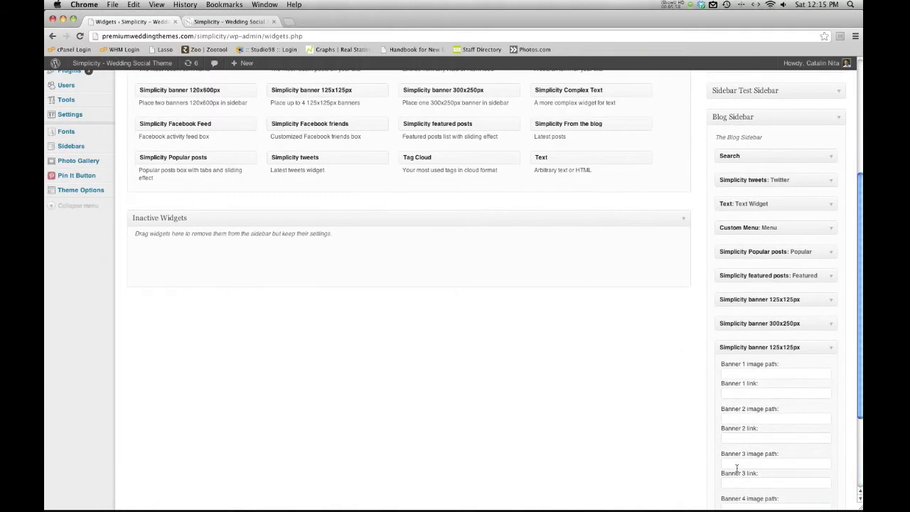
pyautogui.scroll(-1, 754, 456)
pyautogui.click(732, 445)
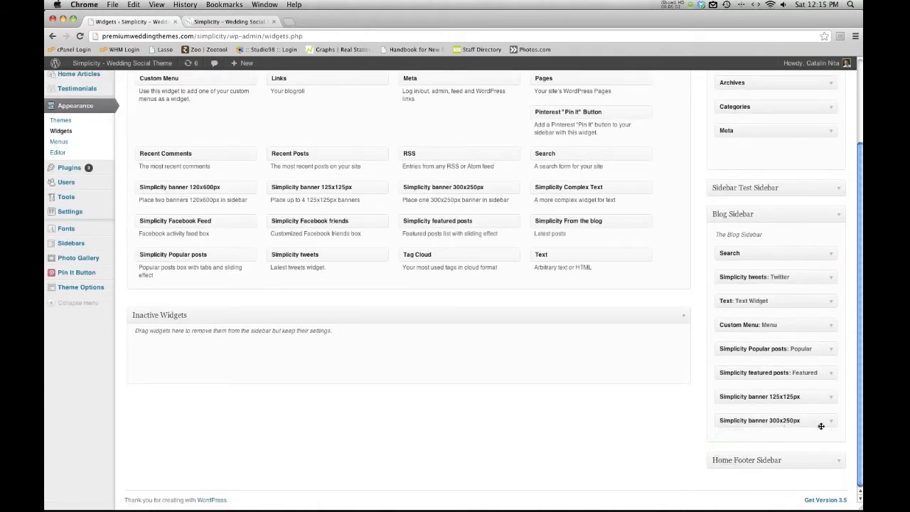
# Open the Simplicity banner 300x250px widget, inspect its banner image path and link fields, and close it.
pyautogui.click(832, 424)
pyautogui.scroll(-2, 832, 424)
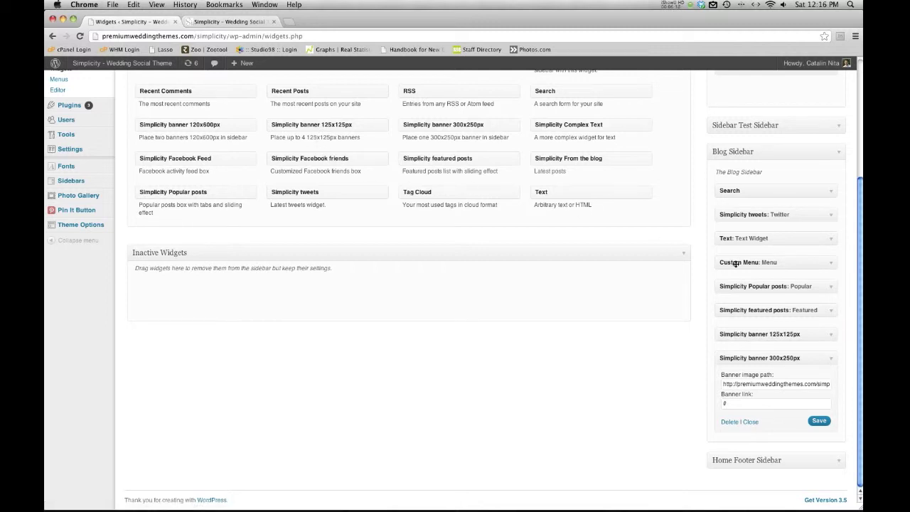
pyautogui.click(751, 421)
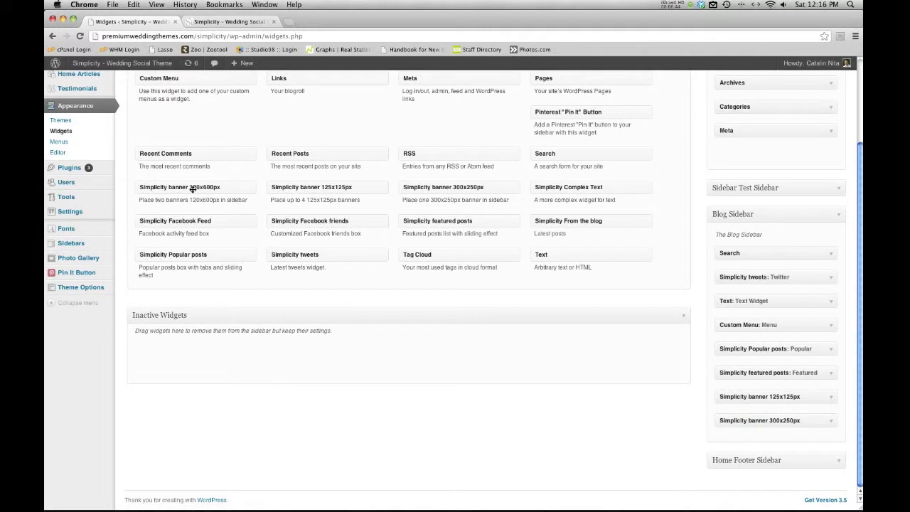
# View the 300x250px banner in the blog page's sidebar and return to the widgets admin.
pyautogui.click(223, 20)
pyautogui.scroll(-10, 754, 314)
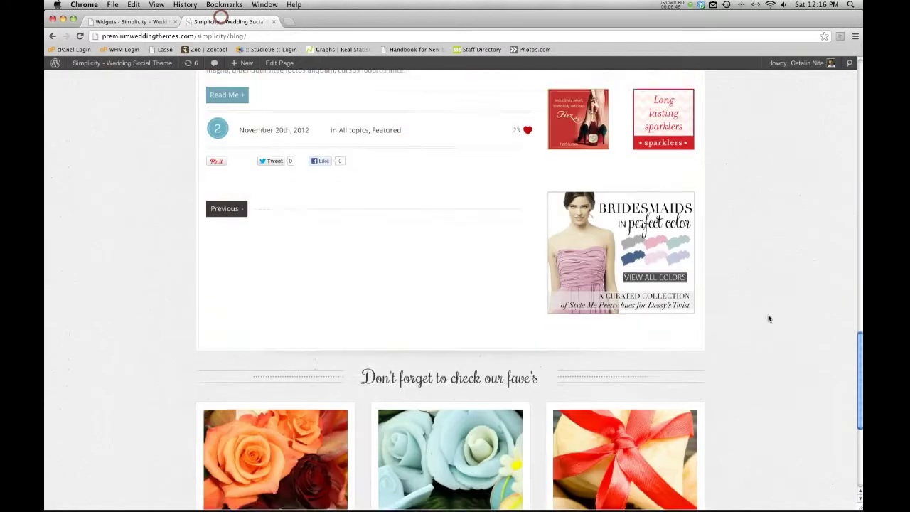
pyautogui.scroll(3, 769, 319)
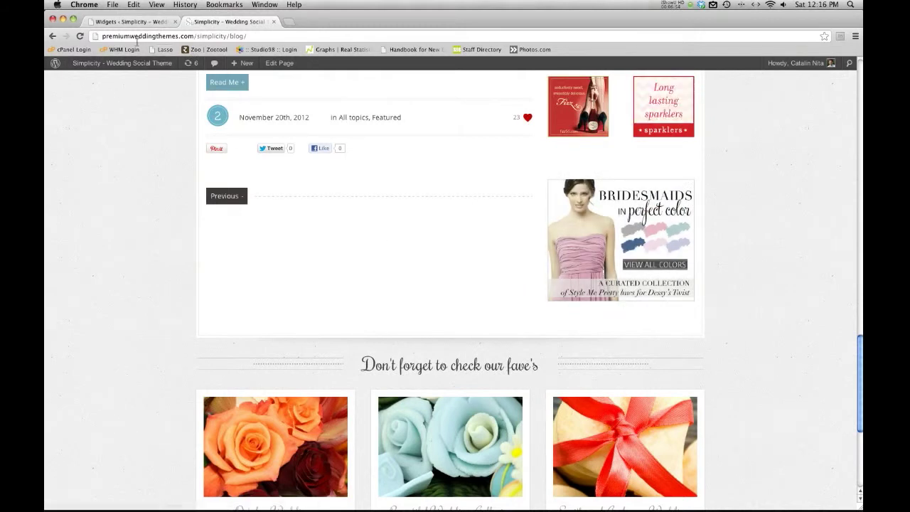
pyautogui.click(128, 22)
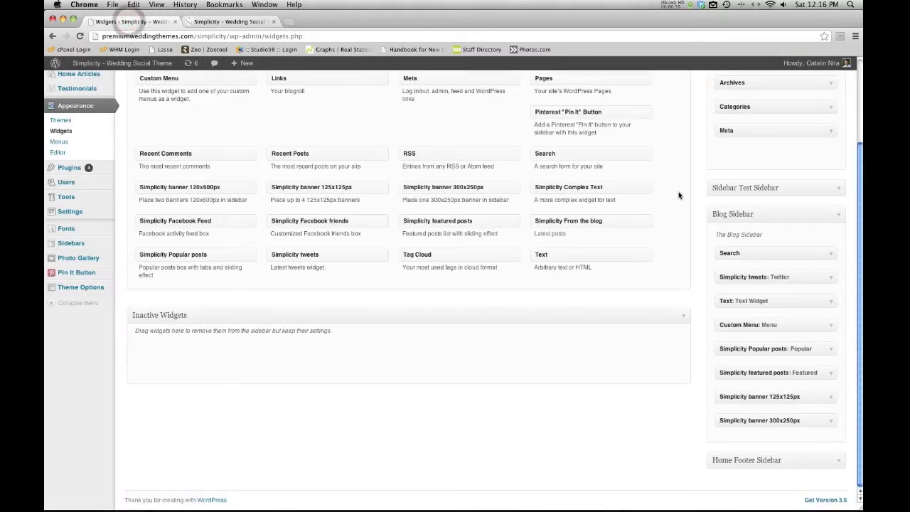